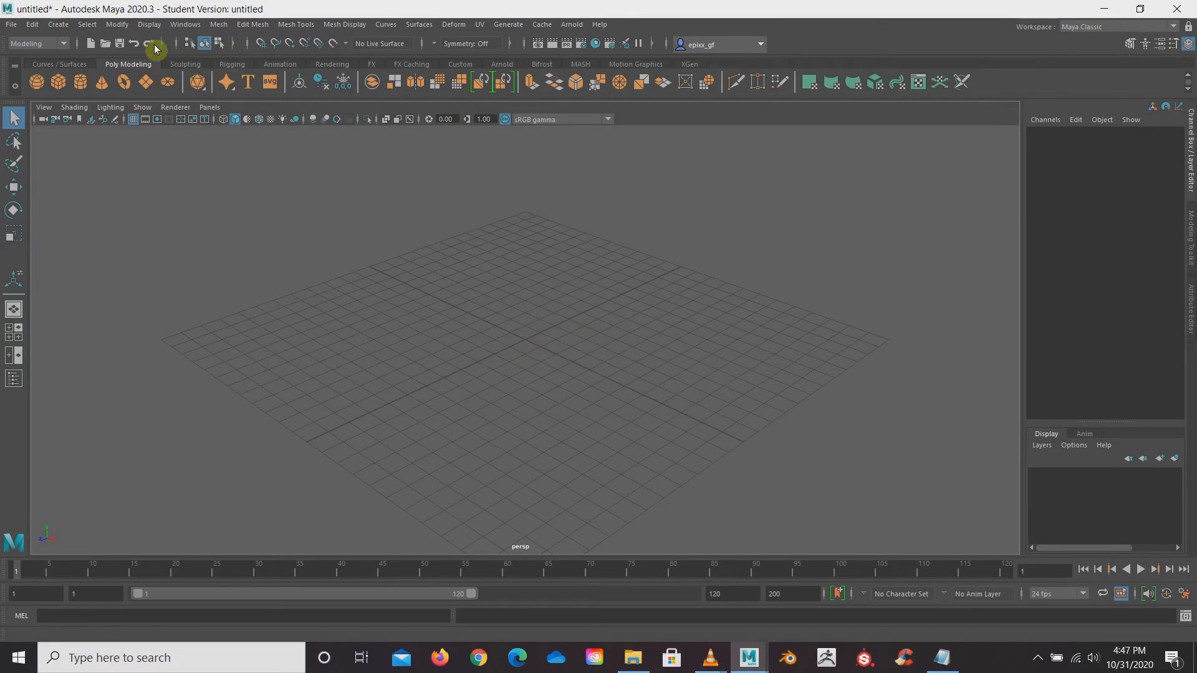
- Create a polygon cylinder at the grid's centre and set its height to 0.25
left_click(87, 88)
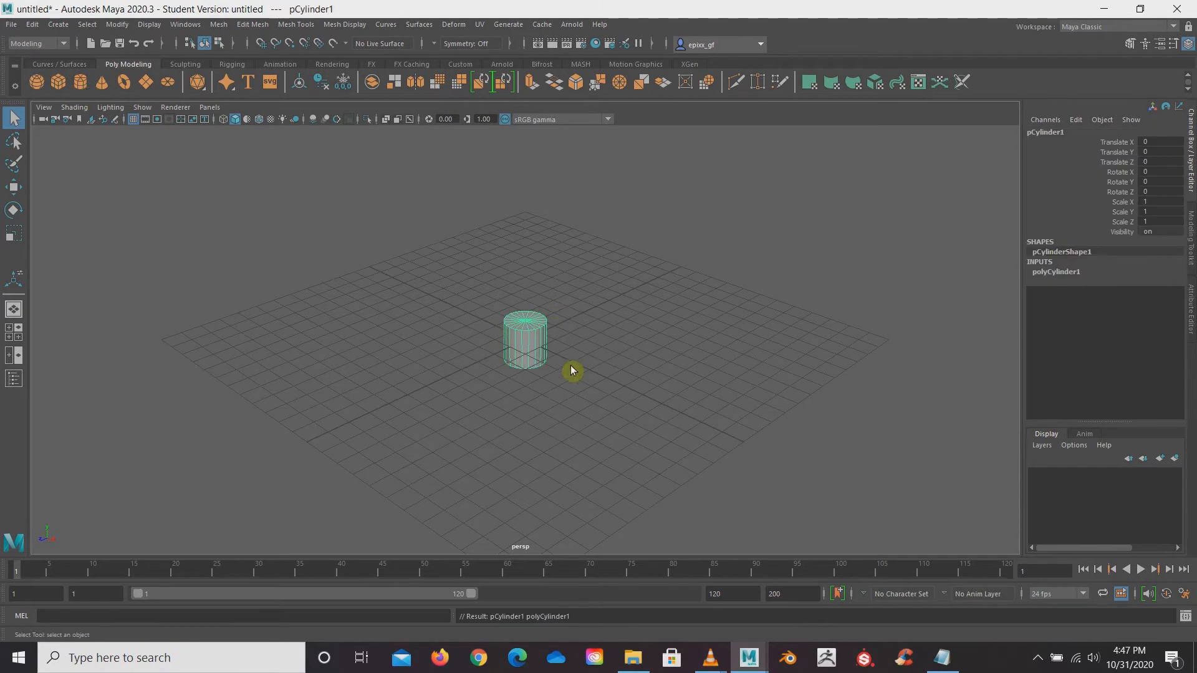
scroll(540, 360, "up", 6)
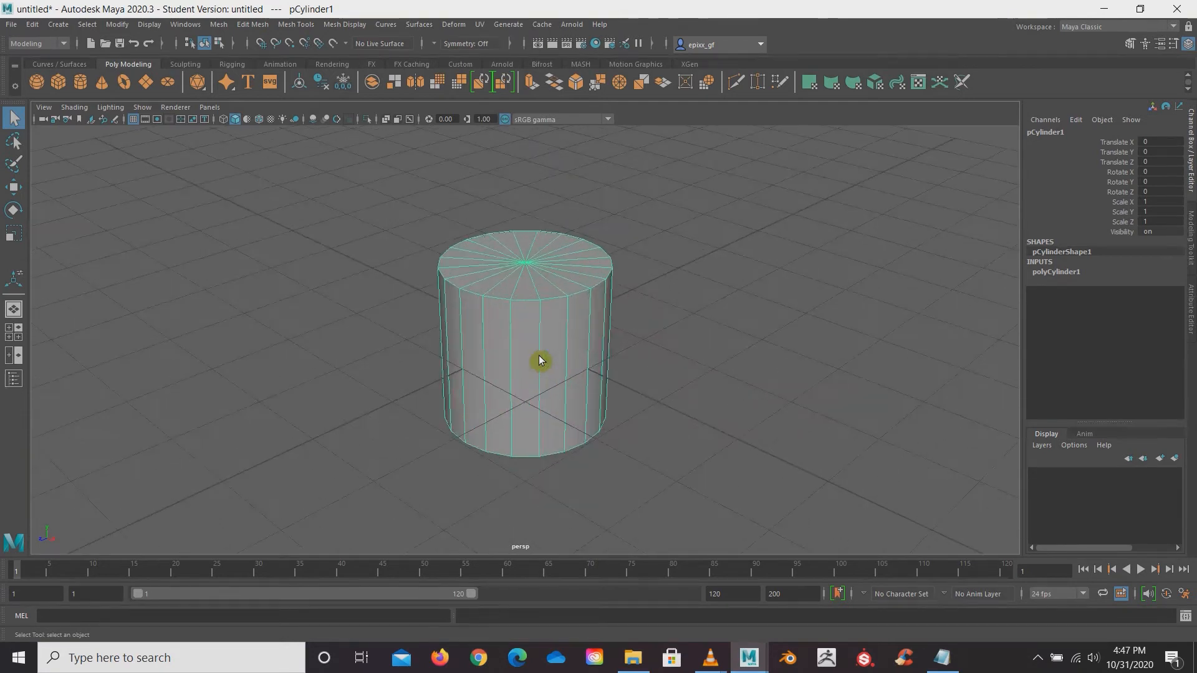
scroll(540, 360, "up", 2)
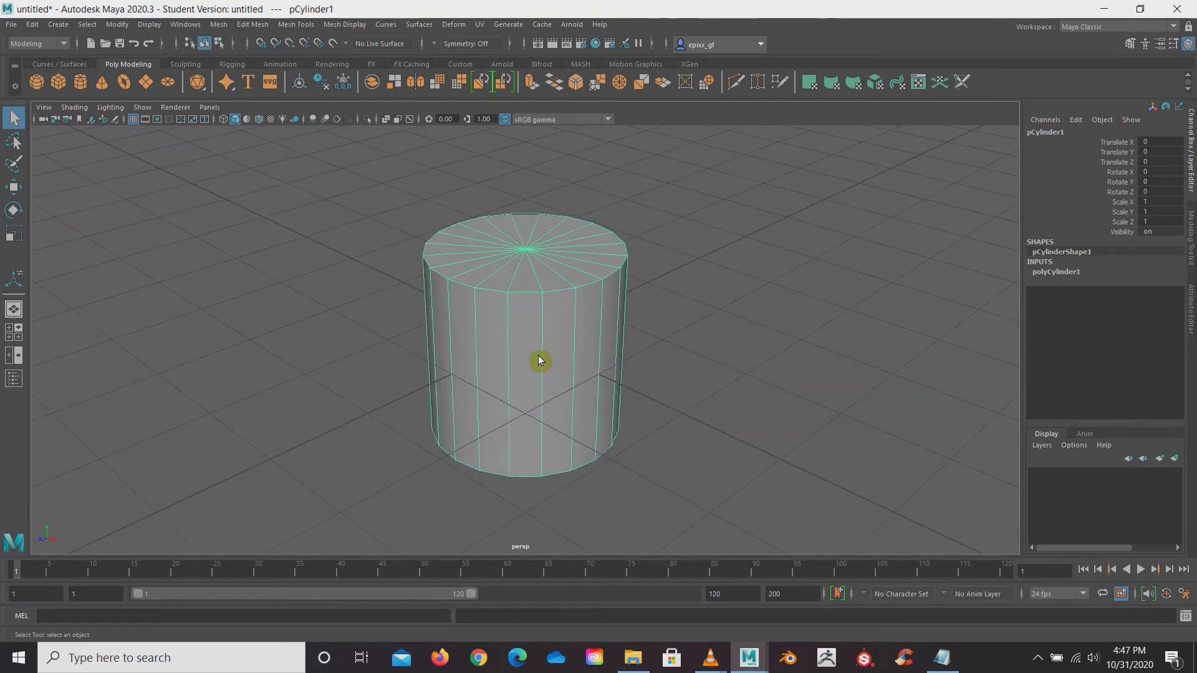
scroll(540, 361, "down", 2)
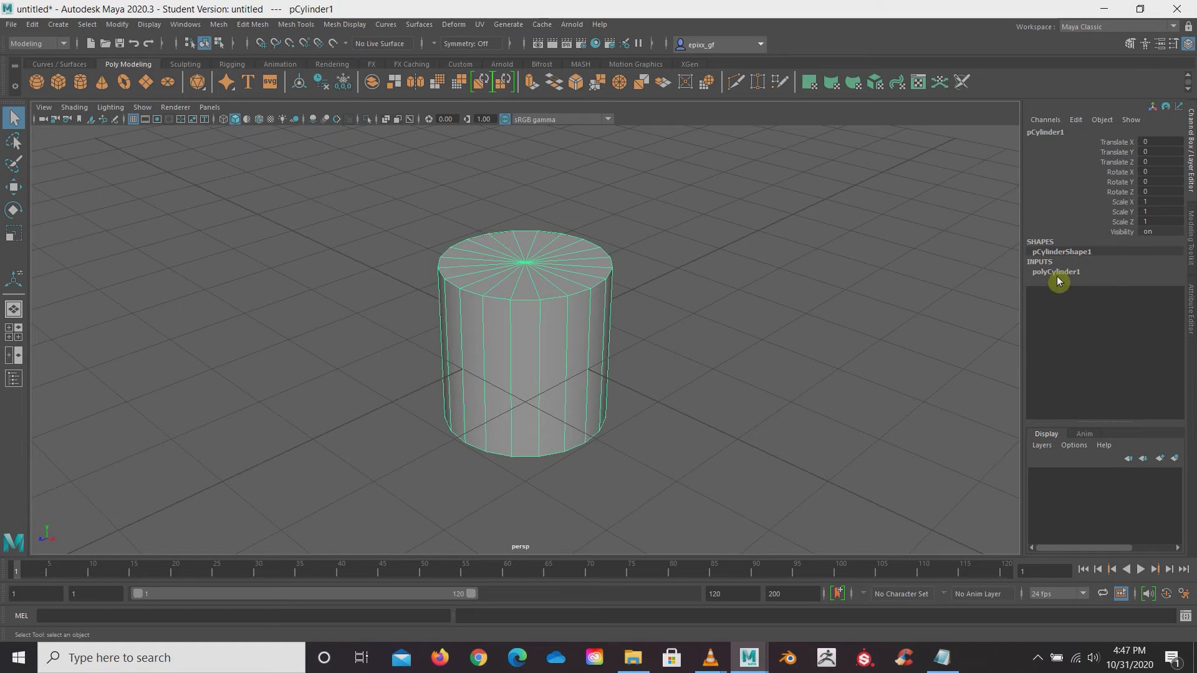
left_click(1058, 281)
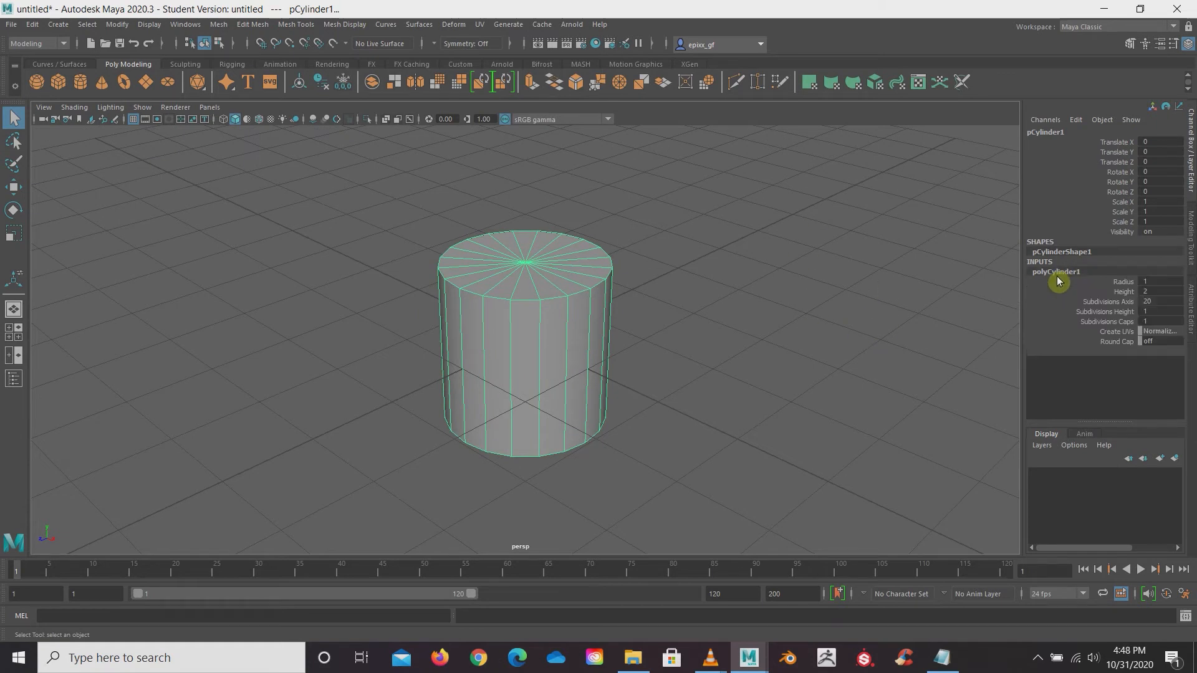
double_click(1157, 295)
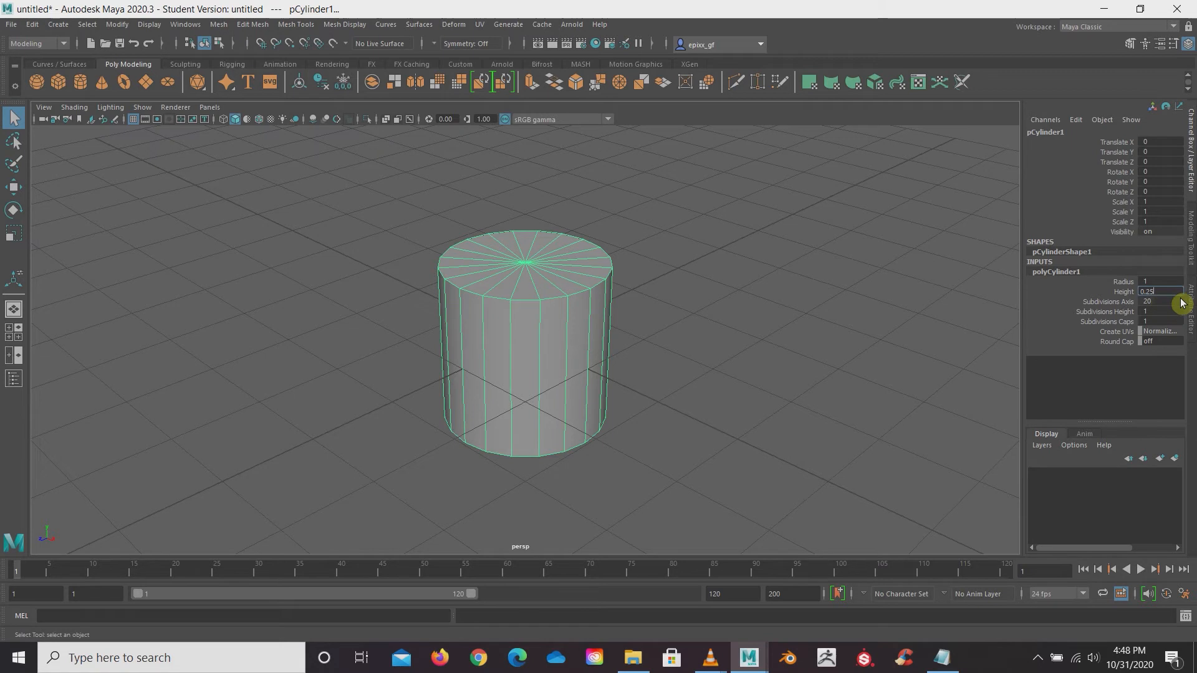
key("Return")
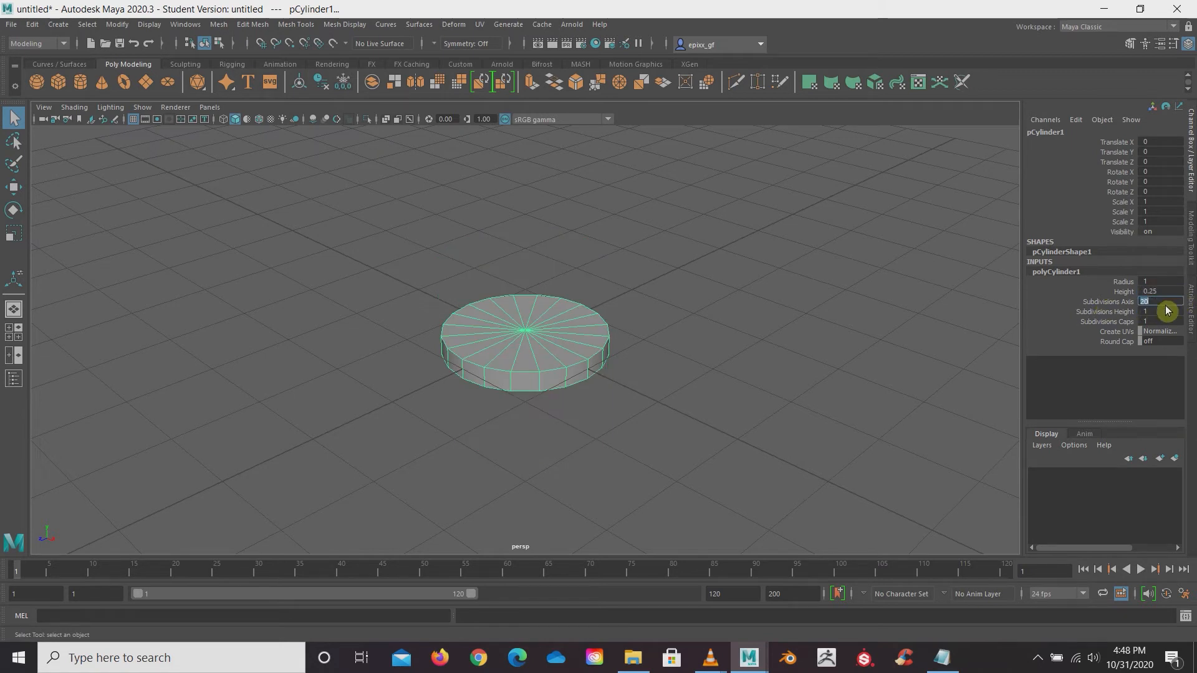
- Set the cylinder's axis subdivisions to 30
double_click(1146, 303)
left_click_drag(1163, 308, 1144, 309)
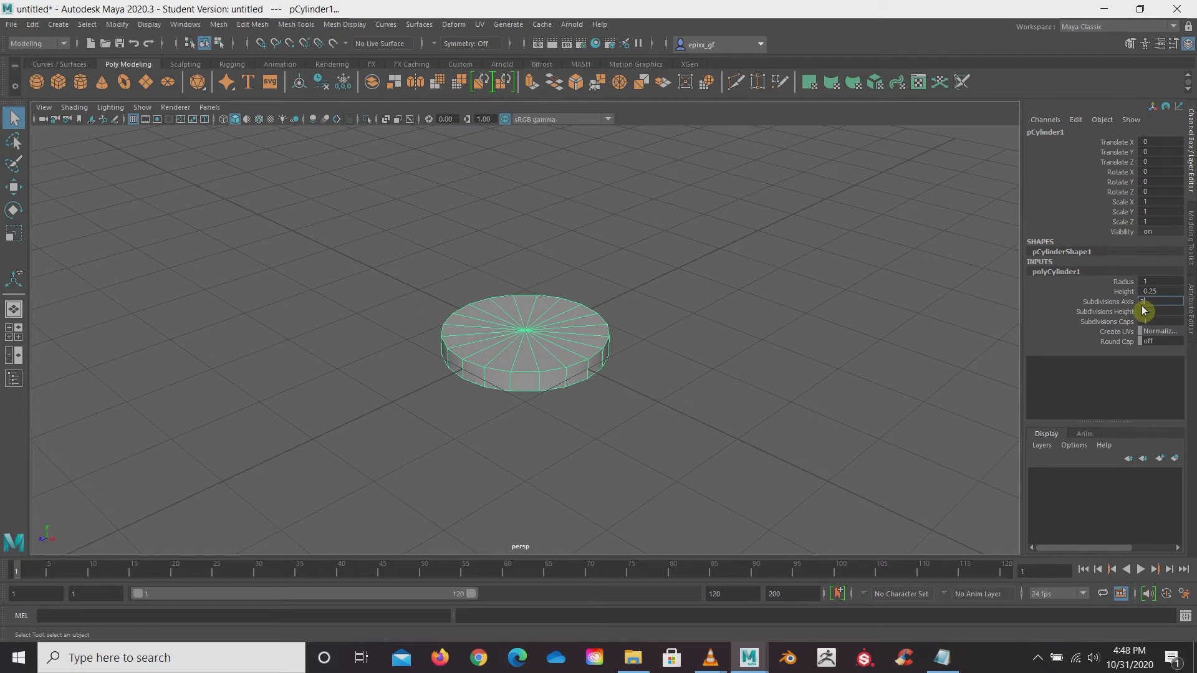
key("Return")
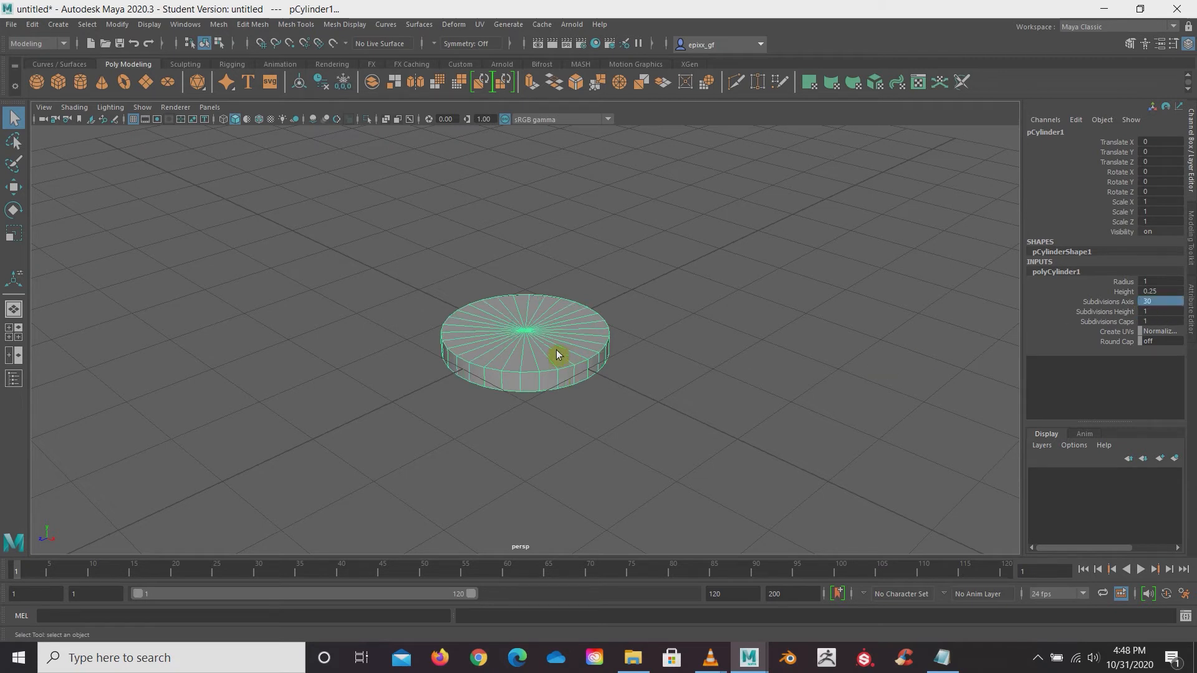
scroll(522, 368, "up", 5)
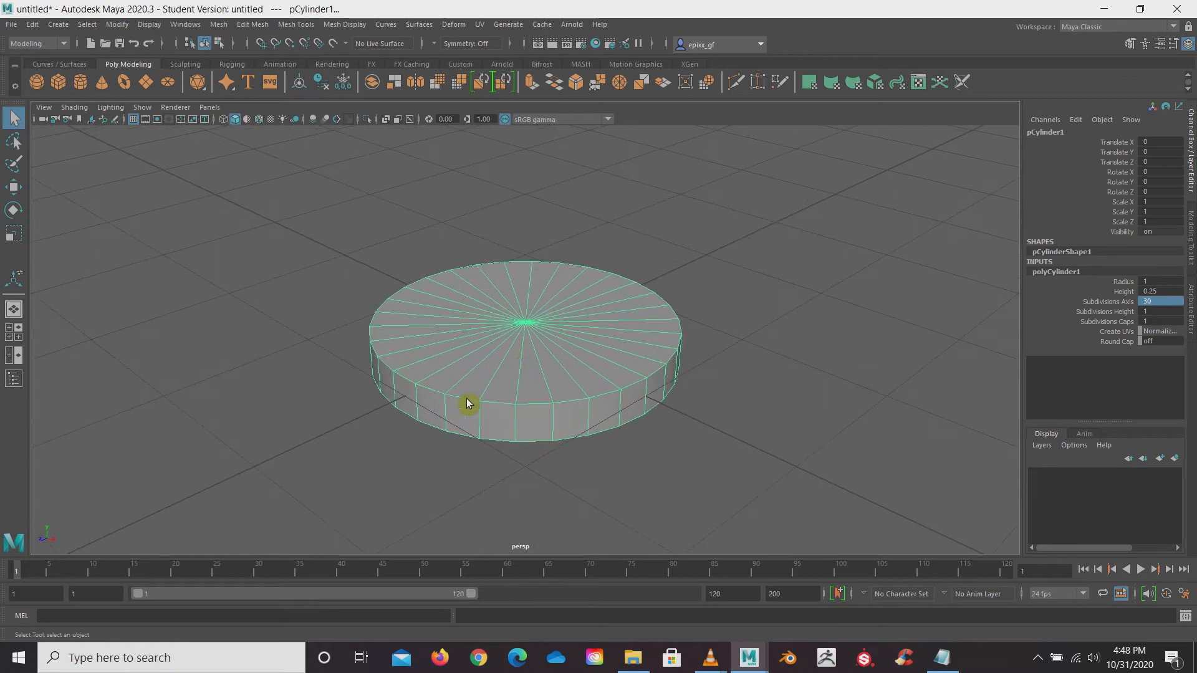
- Select pairs of adjacent side faces all around the disc, leaving one face unselected between each pair
mouse_move(488, 360)
left_mouse_down("alt")
mouse_move(526, 347)
mouse_move(505, 361)
left_mouse_up("alt")
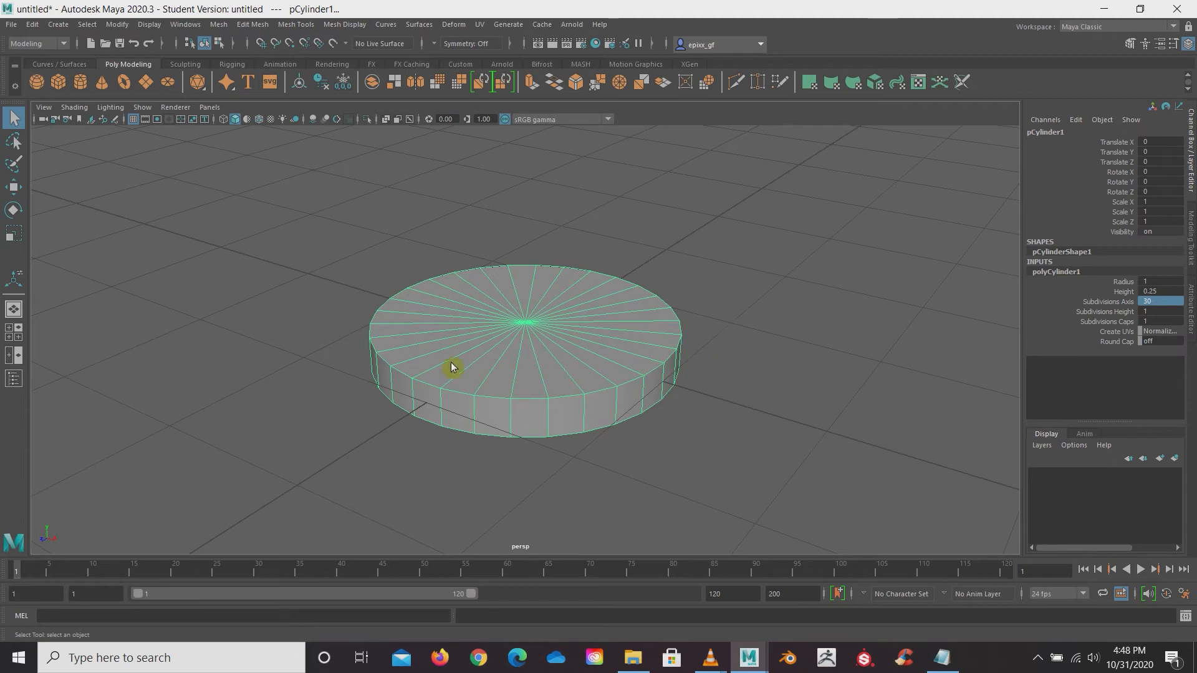
right_click_drag(522, 339, 522, 356)
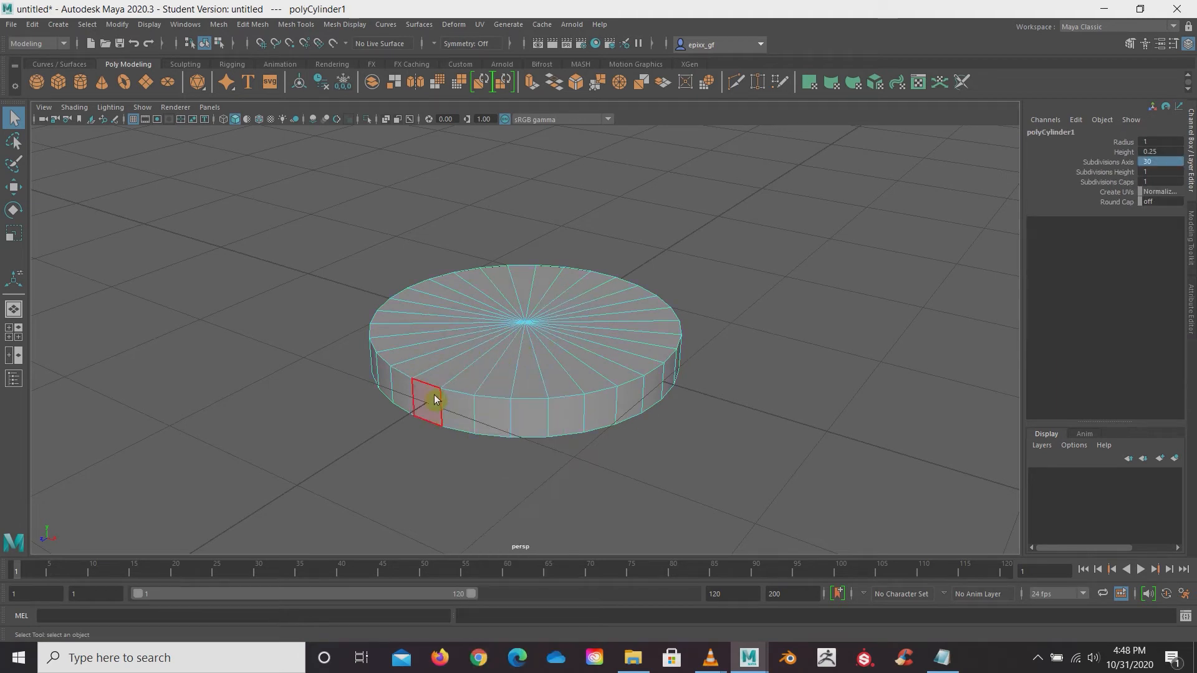
left_click(471, 422)
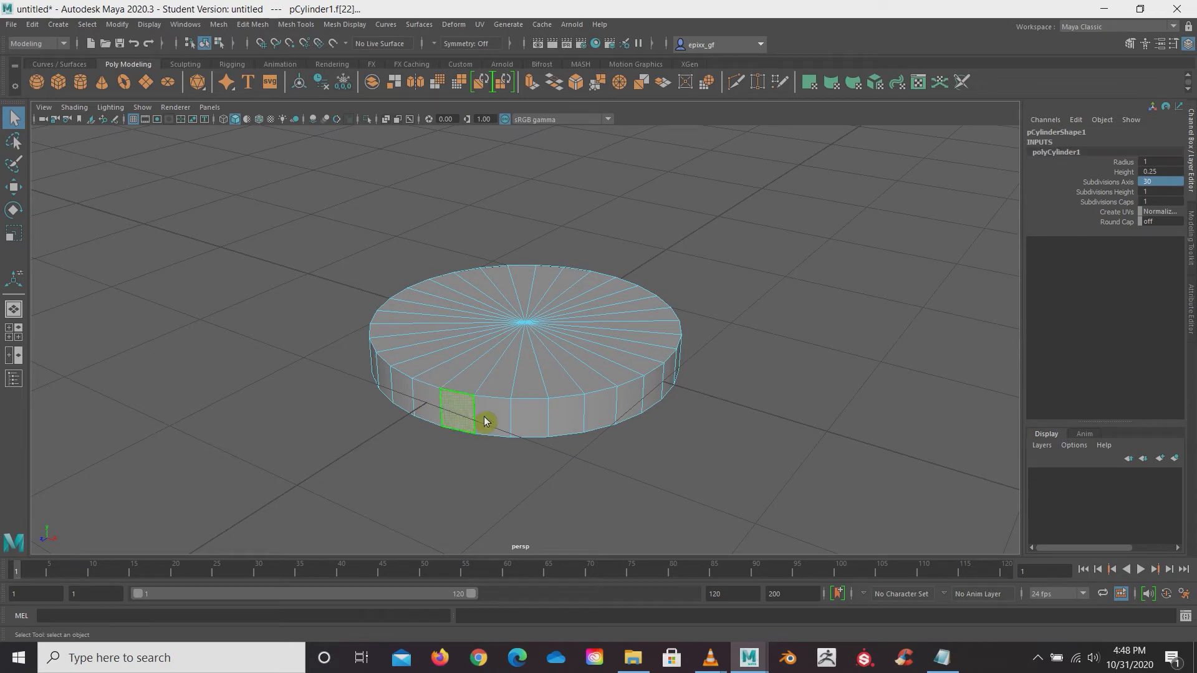
left_click(506, 418, "shift")
left_click_drag(880, 400, 828, 390, "alt")
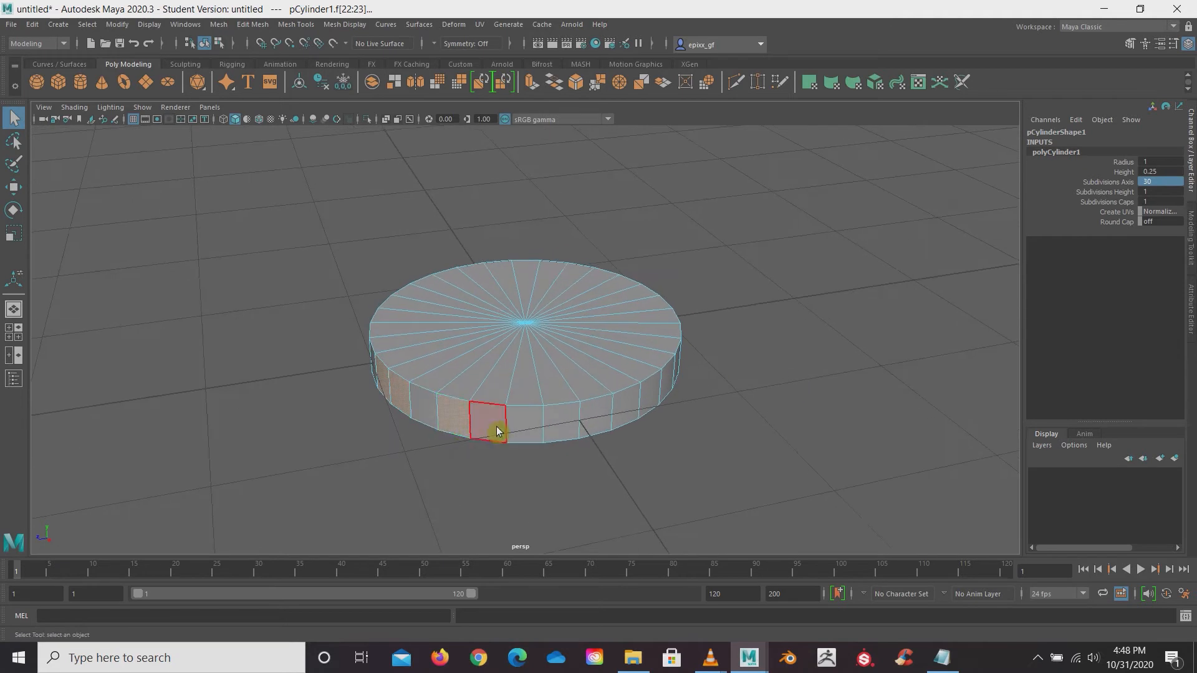
left_click_drag(891, 383, 779, 385, "alt")
left_click(462, 427, "shift")
left_click(480, 428, "shift")
left_click(455, 415, "shift")
left_click(488, 421, "shift")
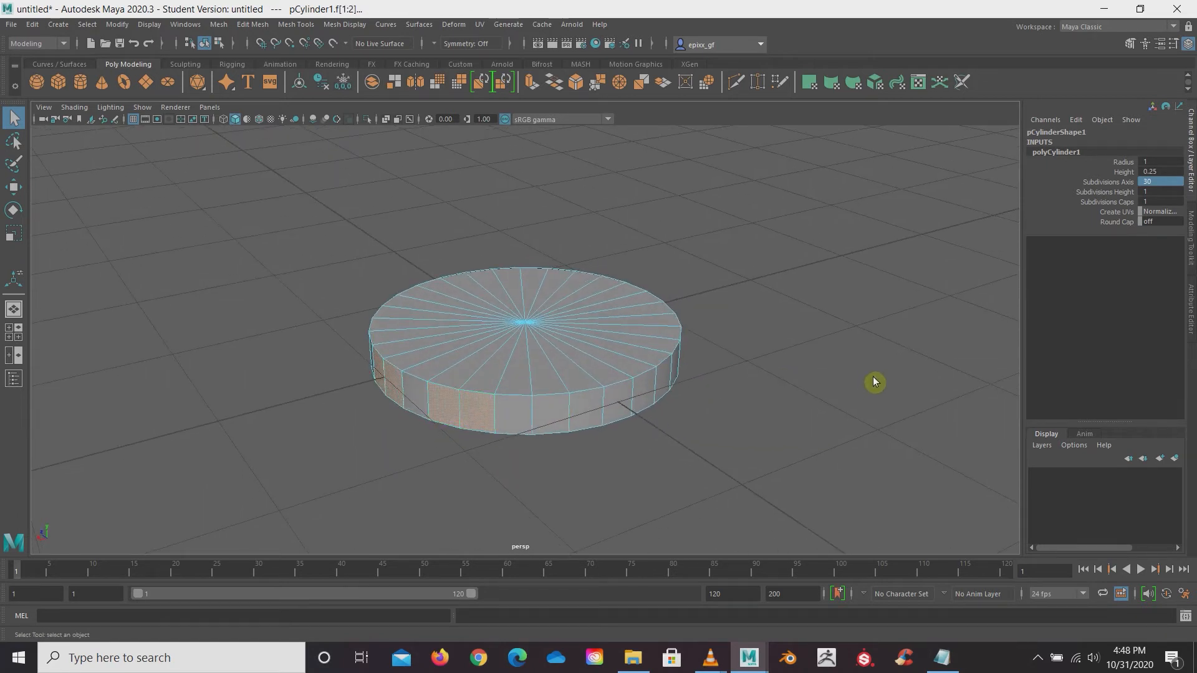
left_click_drag(874, 382, 829, 388, "alt")
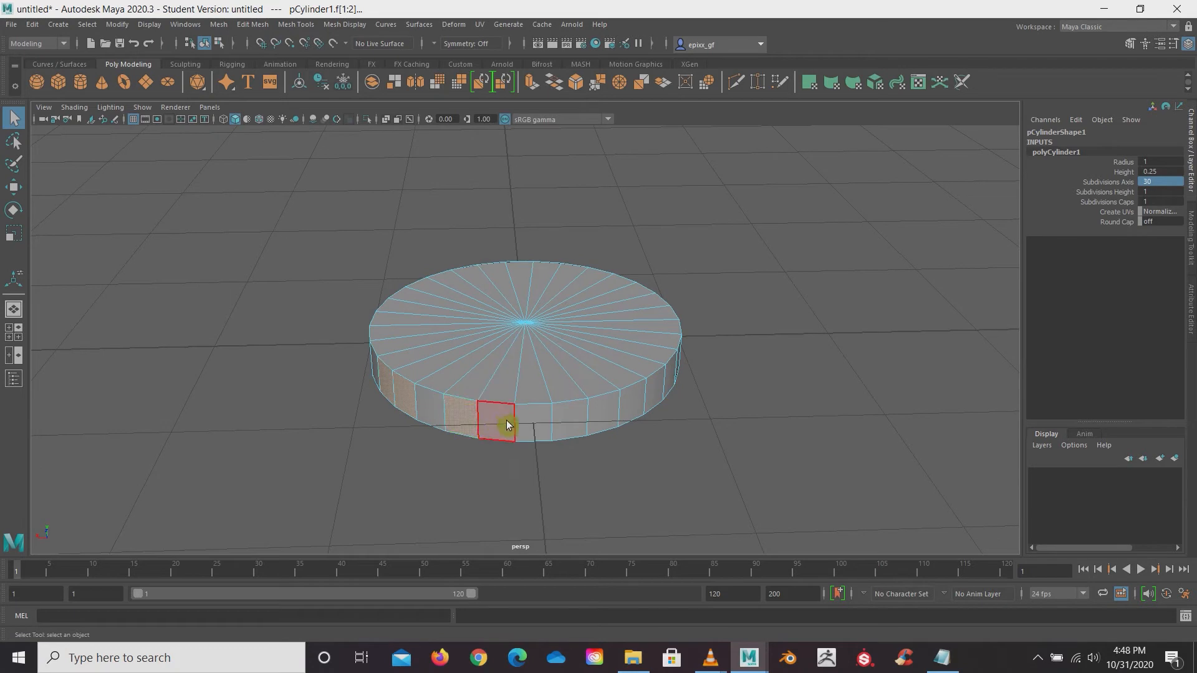
left_click_drag(845, 349, 779, 341, "alt")
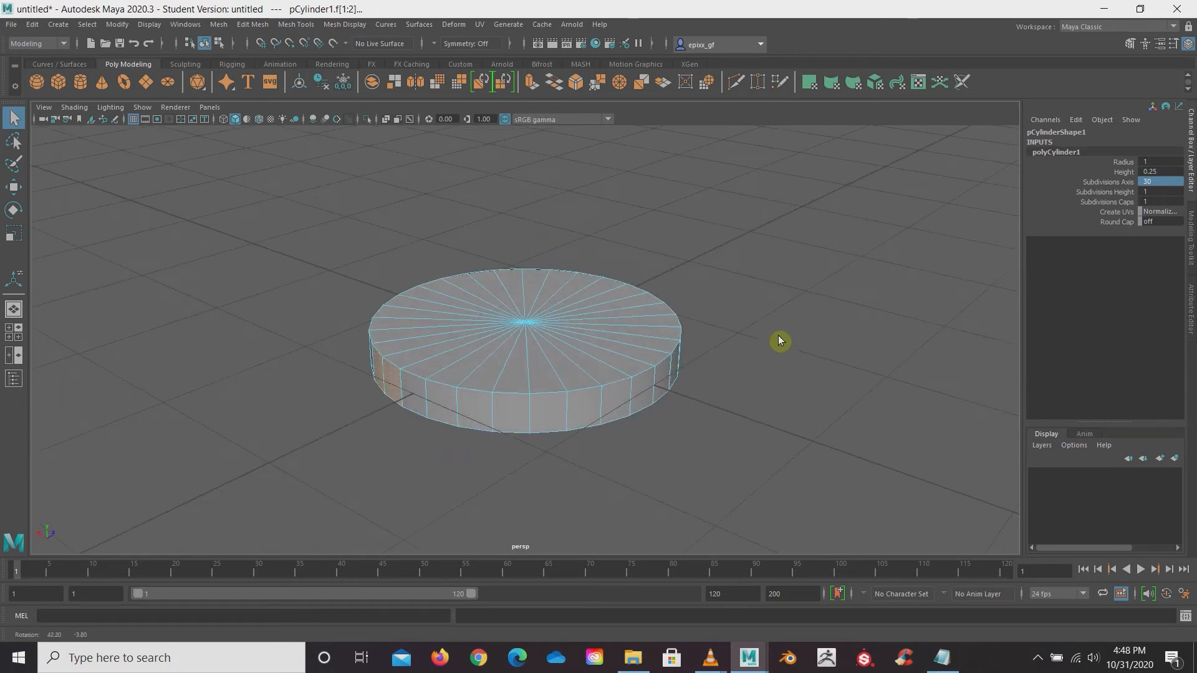
left_click(446, 411, "shift")
left_click(477, 413, "shift")
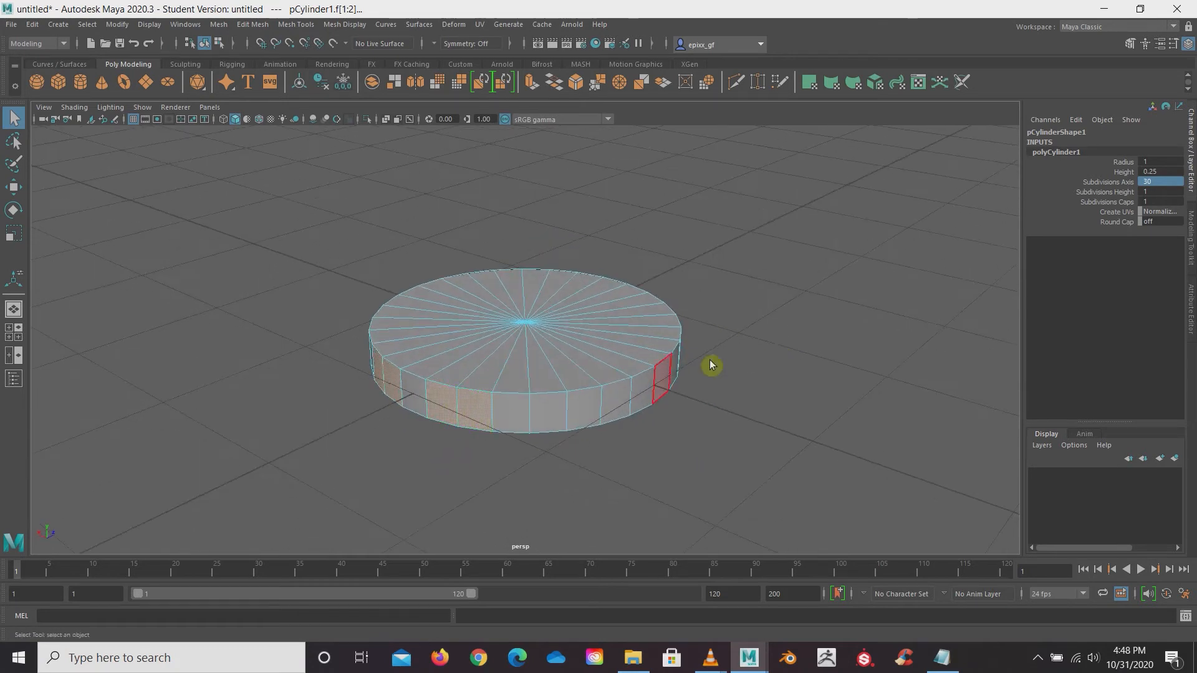
left_click_drag(799, 342, 748, 344, "alt")
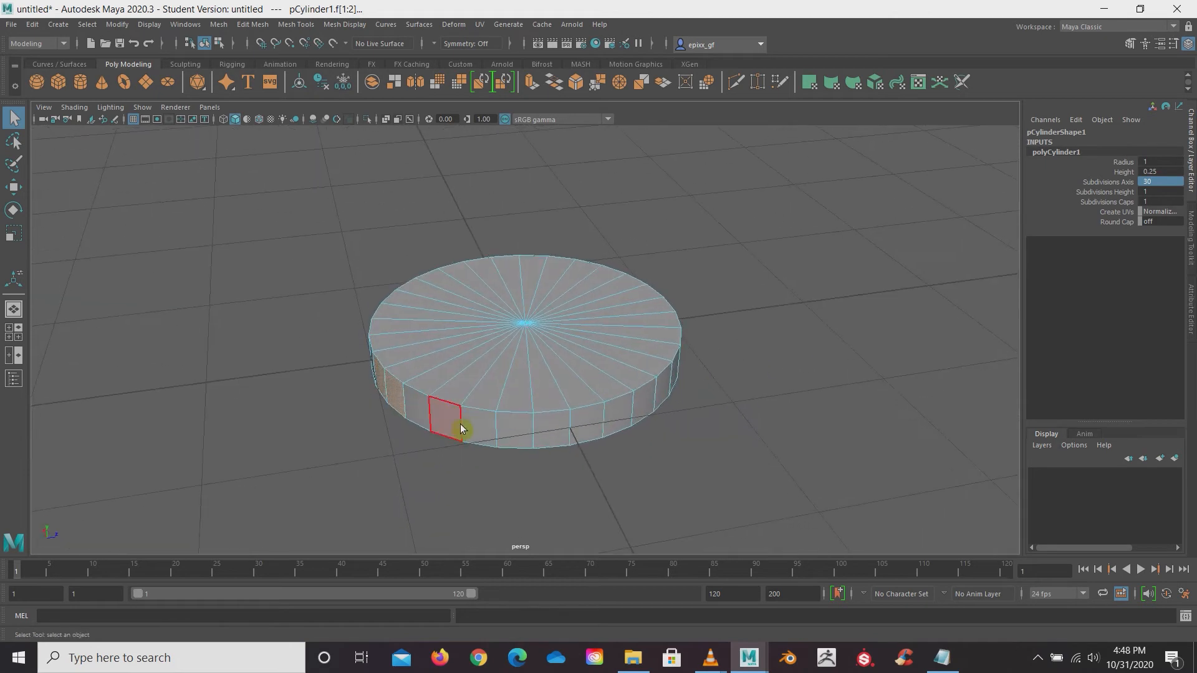
left_click(445, 428, "shift")
left_click(480, 429, "shift")
left_click_drag(792, 404, 745, 371, "alt")
left_click(458, 412, "shift")
left_click(490, 419, "shift")
left_click_drag(791, 340, 721, 353, "alt")
left_click(465, 435, "shift")
left_click_drag(783, 342, 783, 331, "alt")
left_click(466, 422, "shift")
left_click_drag(799, 372, 745, 380, "alt")
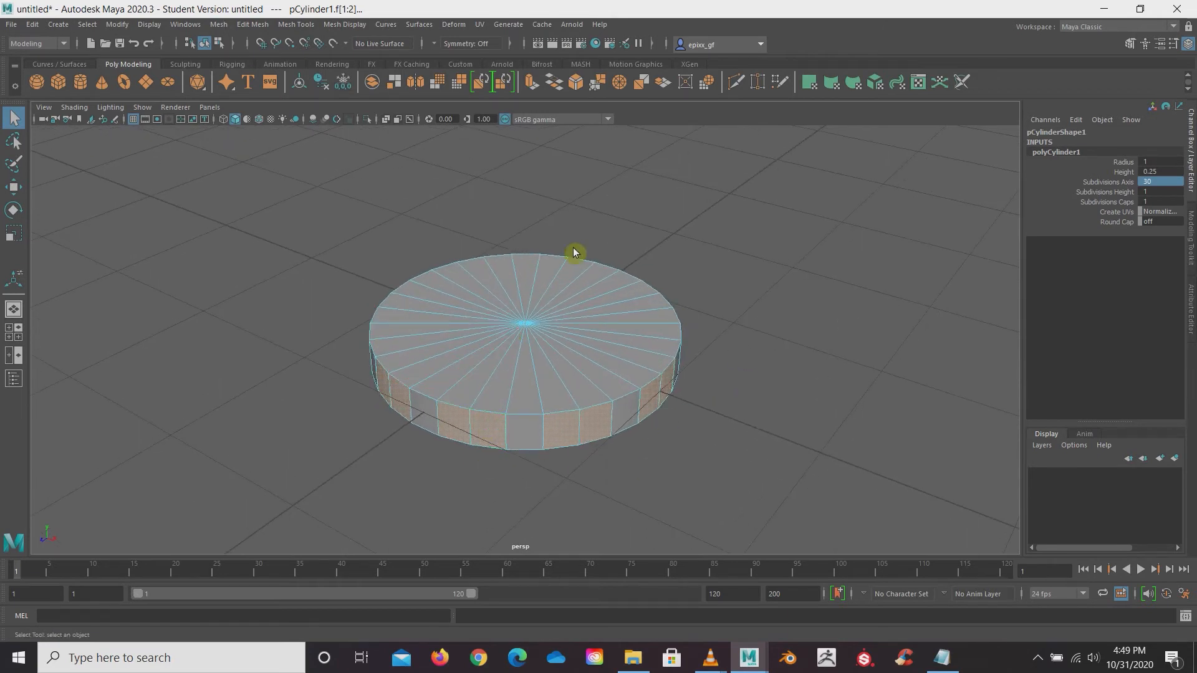
- Extrude the selected side faces outward by about 0.244 and scale their ends to about 0.267 to form tapered gear teeth
right_click(531, 295, "shift")
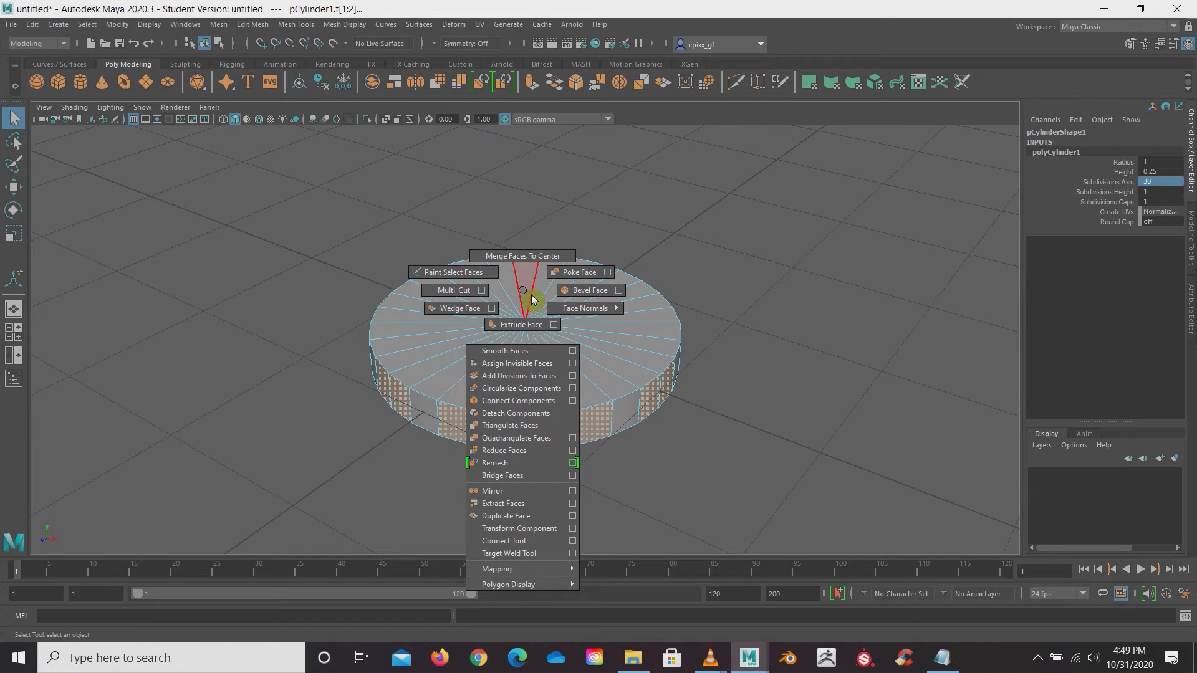
left_click(533, 326)
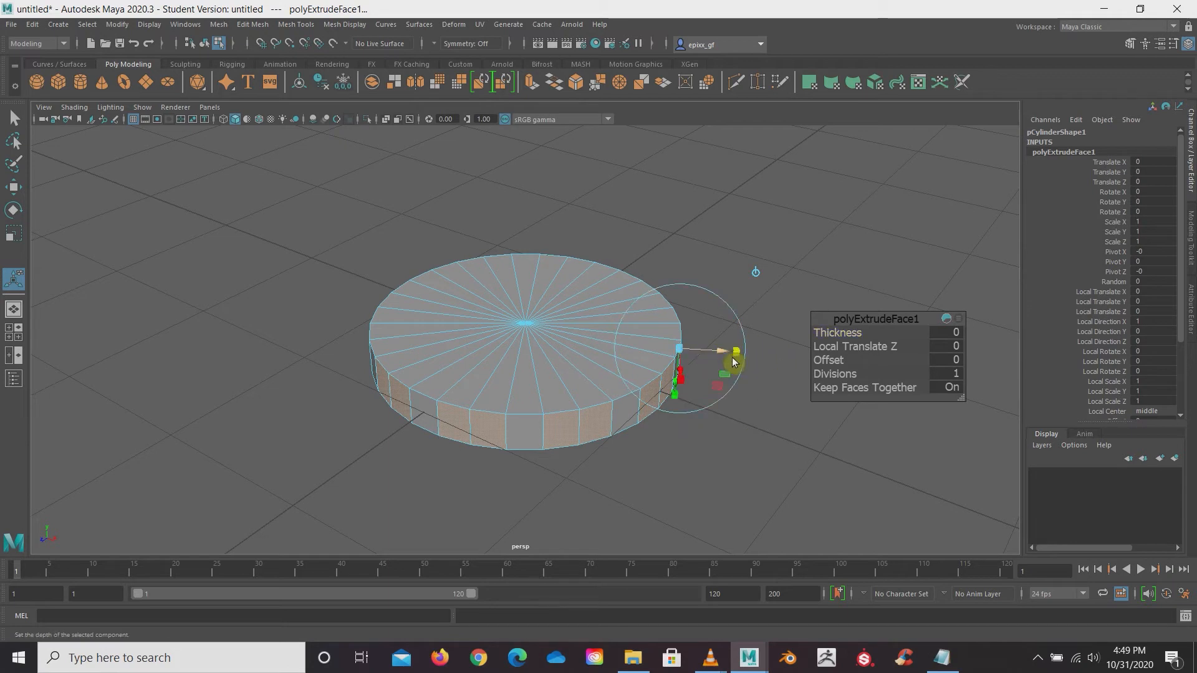
left_click_drag(735, 360, 771, 376)
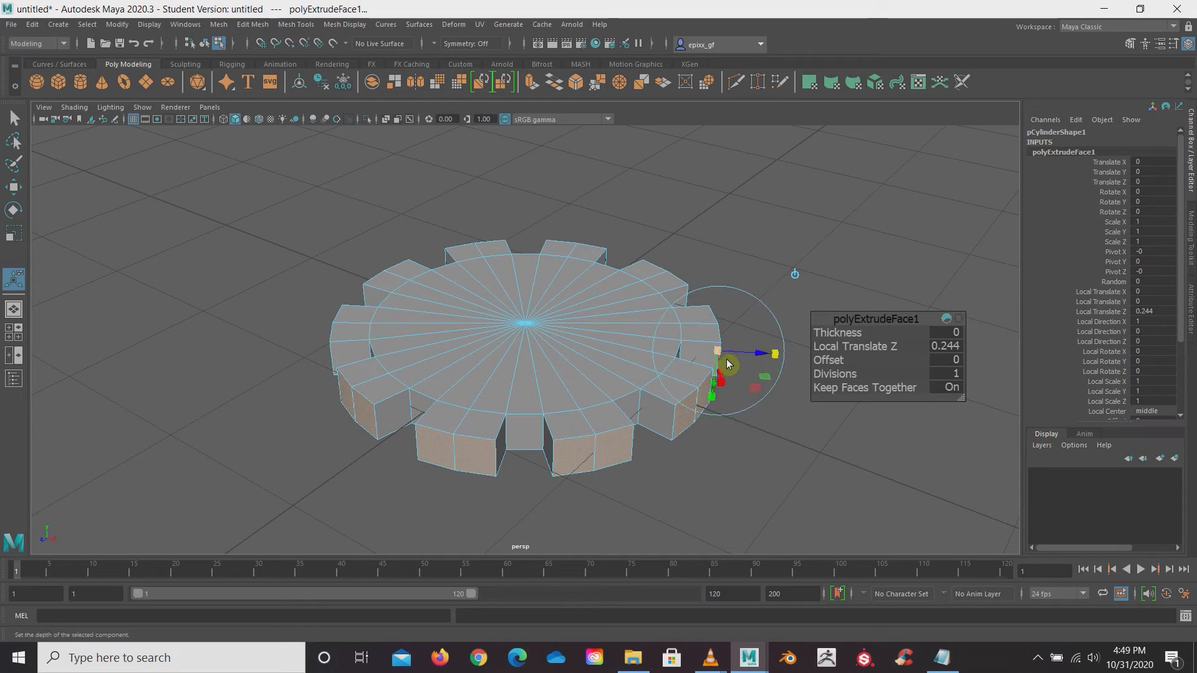
left_click_drag(727, 361, 699, 372)
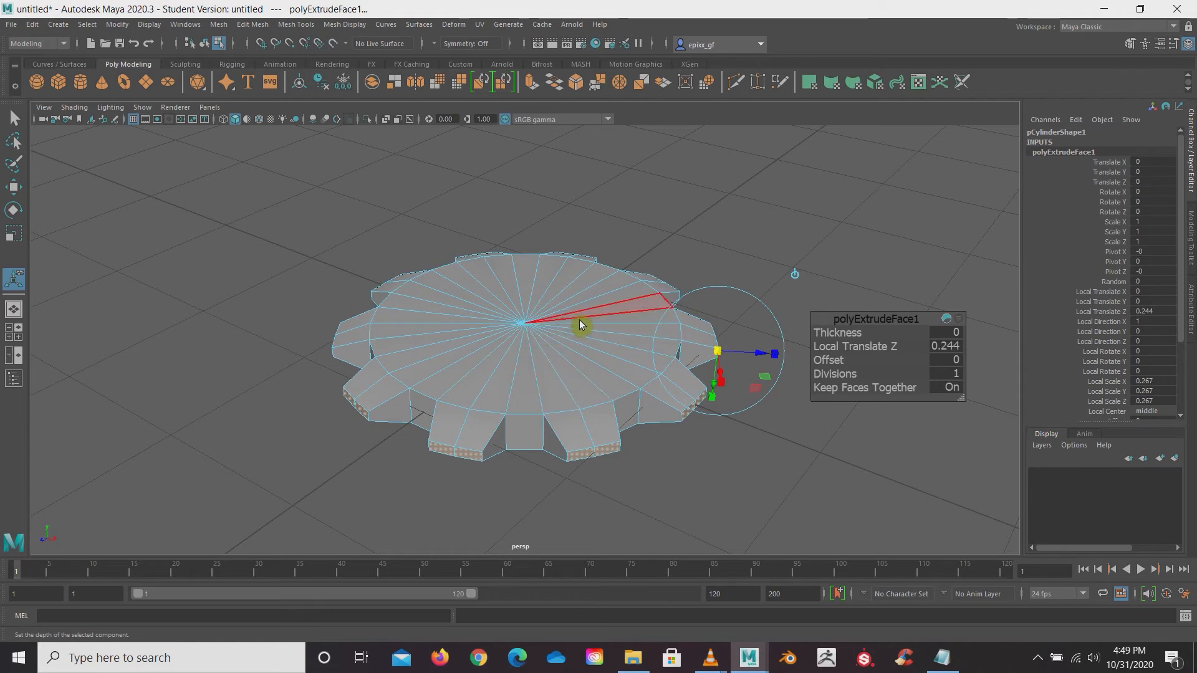
- Return to object mode and deselect the gear to check its shape
right_click_drag(572, 333, 618, 312)
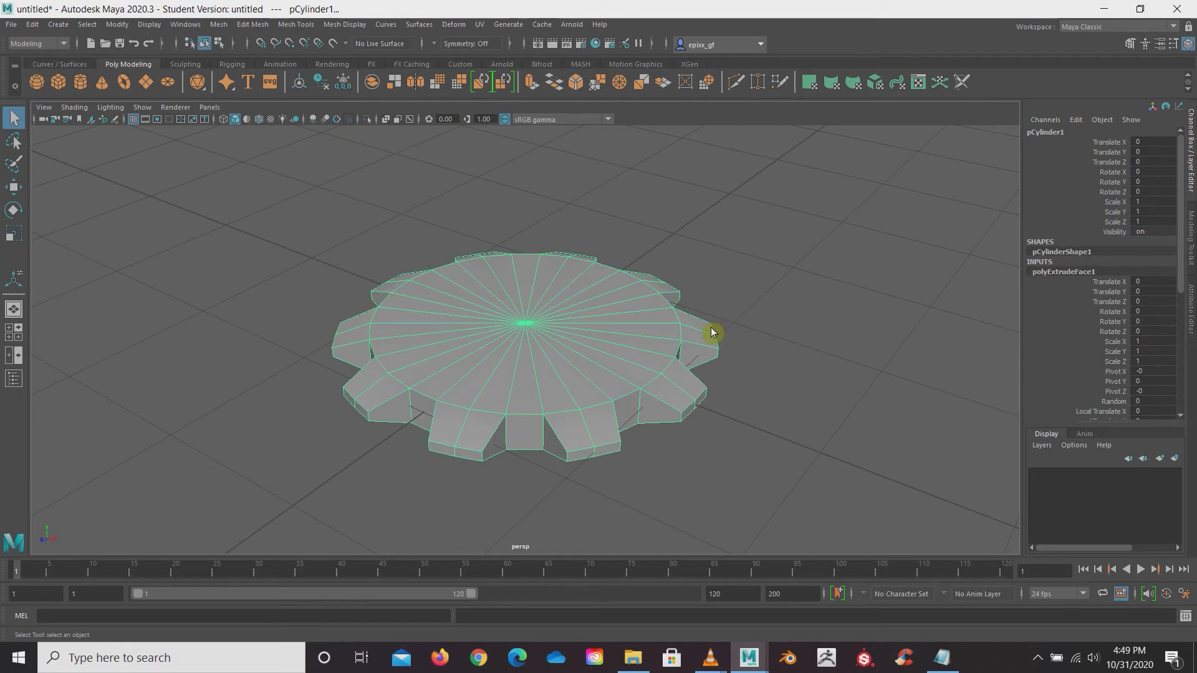
mouse_move(785, 379)
left_mouse_down("alt")
mouse_move(746, 418)
mouse_move(756, 350)
mouse_move(783, 420)
mouse_move(794, 377)
left_mouse_up("alt")
left_click(796, 357)
mouse_move(801, 451)
left_mouse_down("alt")
mouse_move(775, 328)
mouse_move(764, 460)
mouse_move(799, 442)
mouse_move(806, 422)
mouse_move(810, 438)
left_mouse_up("alt")
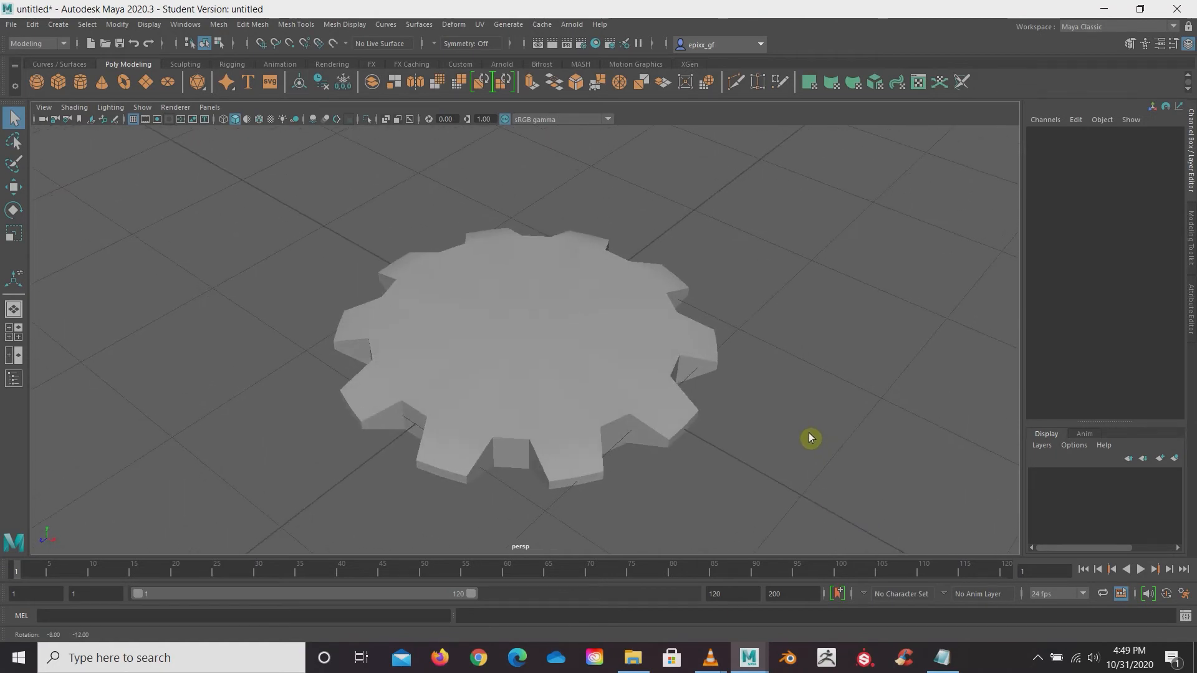
- Extrude all the triangular cap faces on the gear's top and bottom and scale them inward to 0.7
right_click_drag(559, 369, 560, 361)
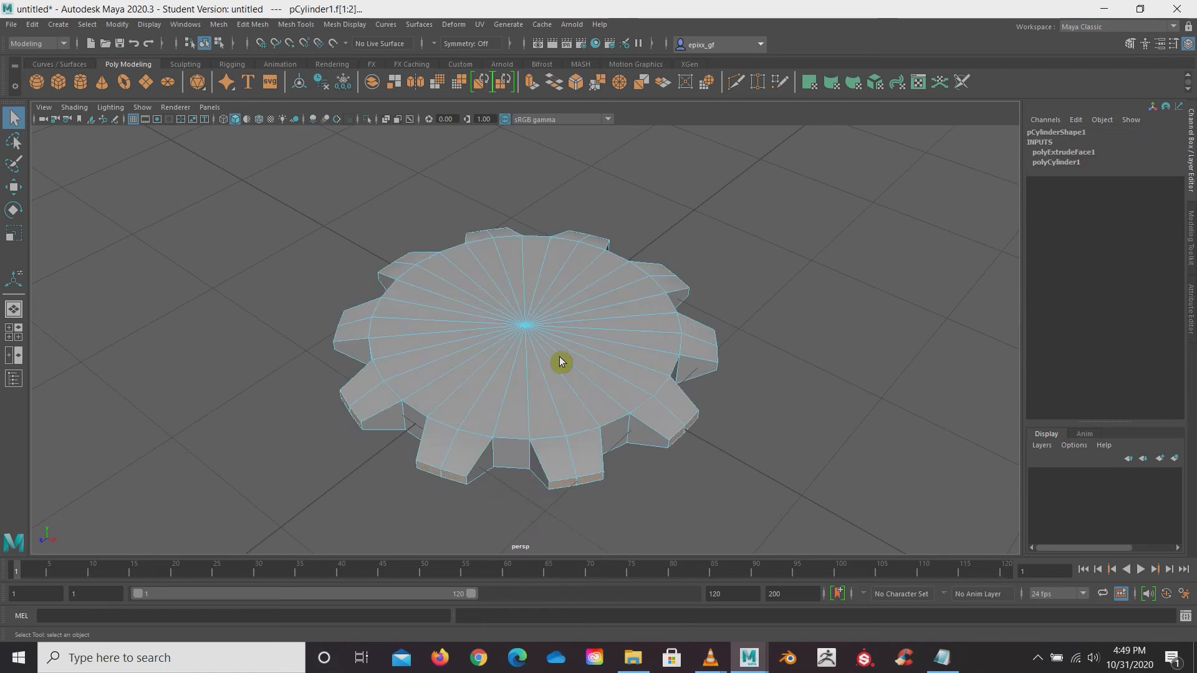
left_click(843, 342)
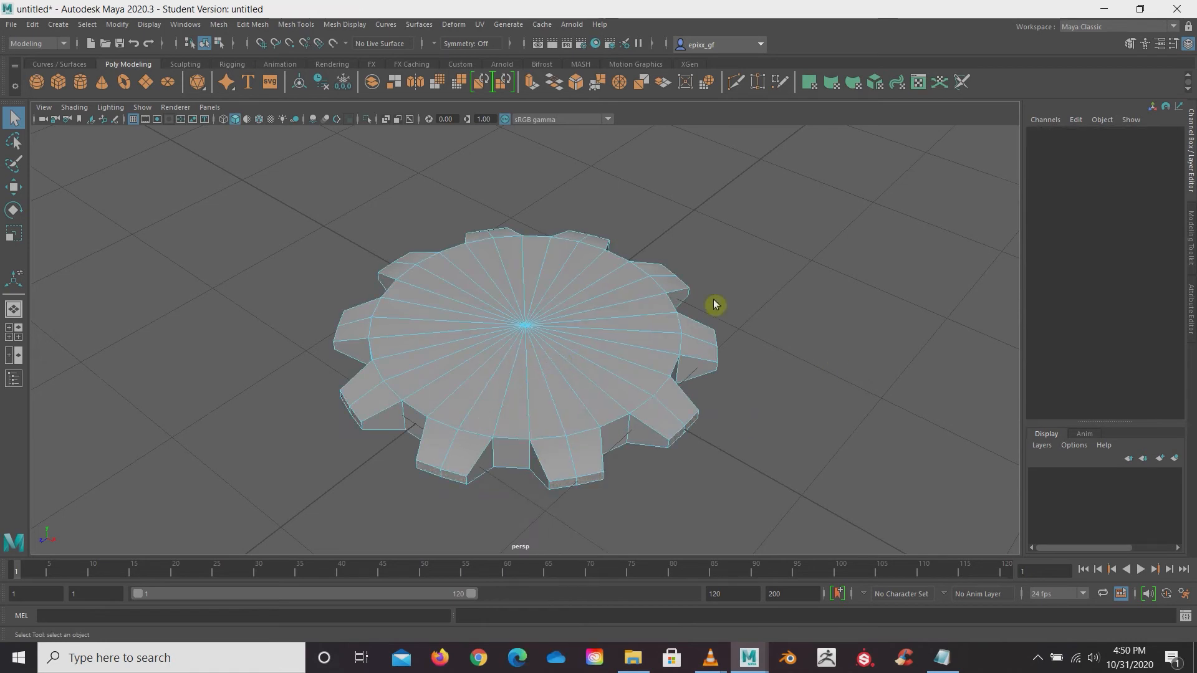
left_click_drag(559, 382, 527, 392, "alt")
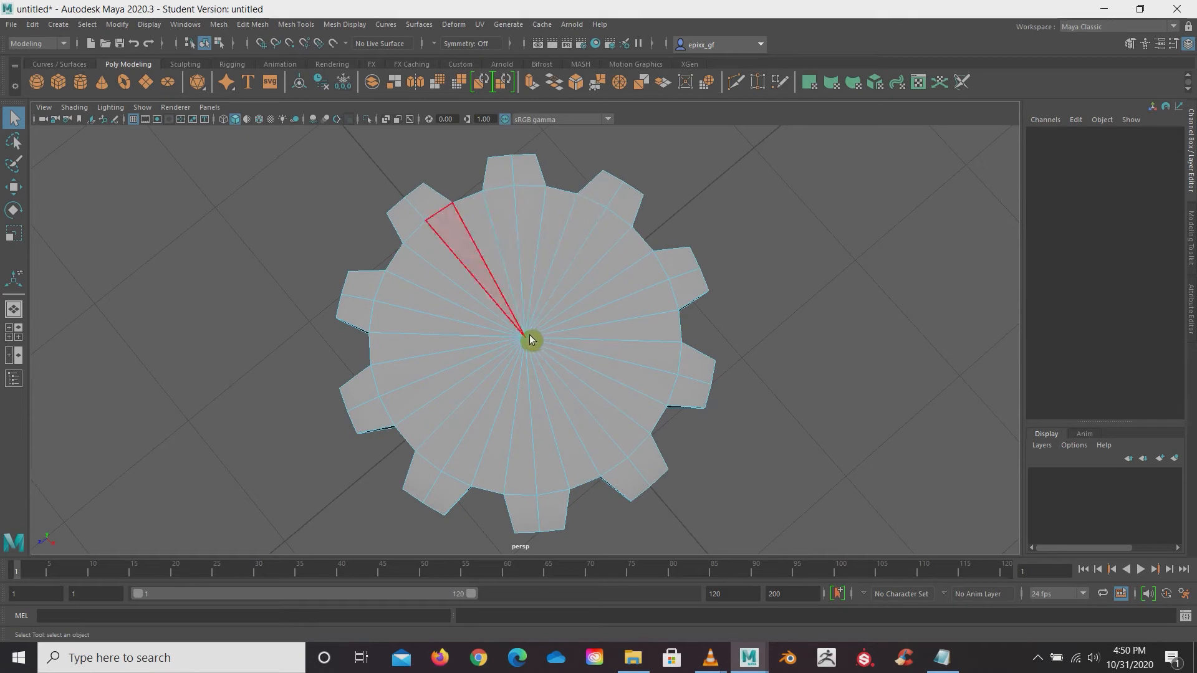
left_click_drag(518, 324, 545, 356)
left_click_drag(804, 478, 791, 355, "alt")
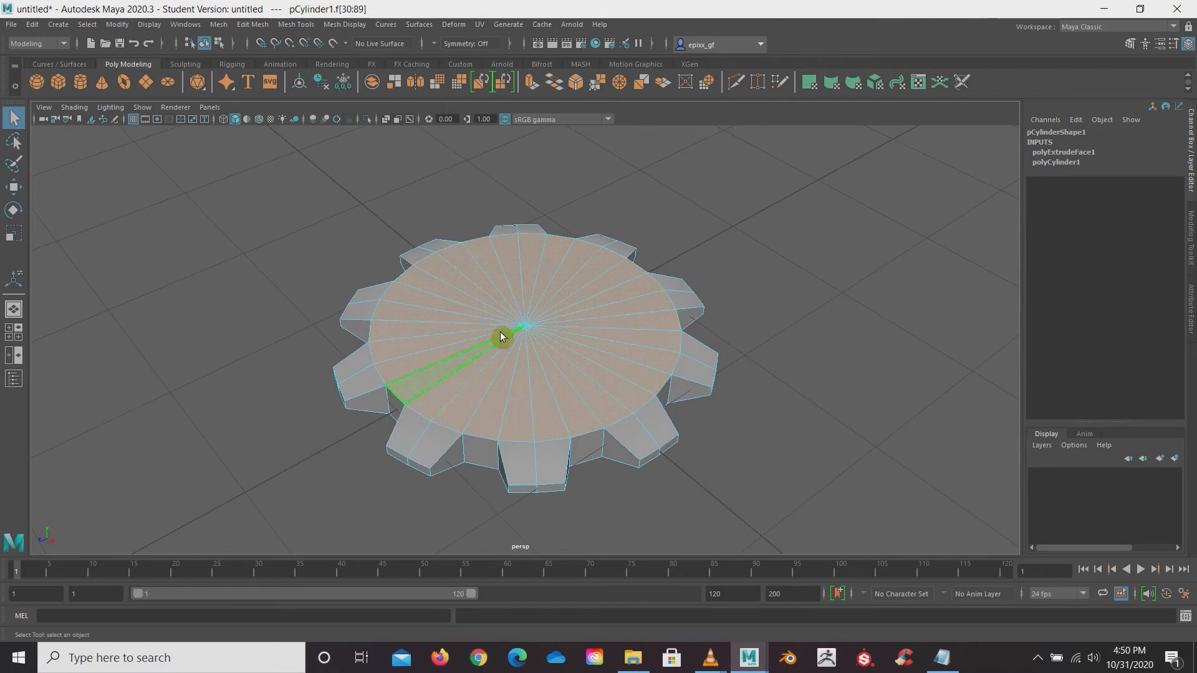
right_click(603, 337, "shift")
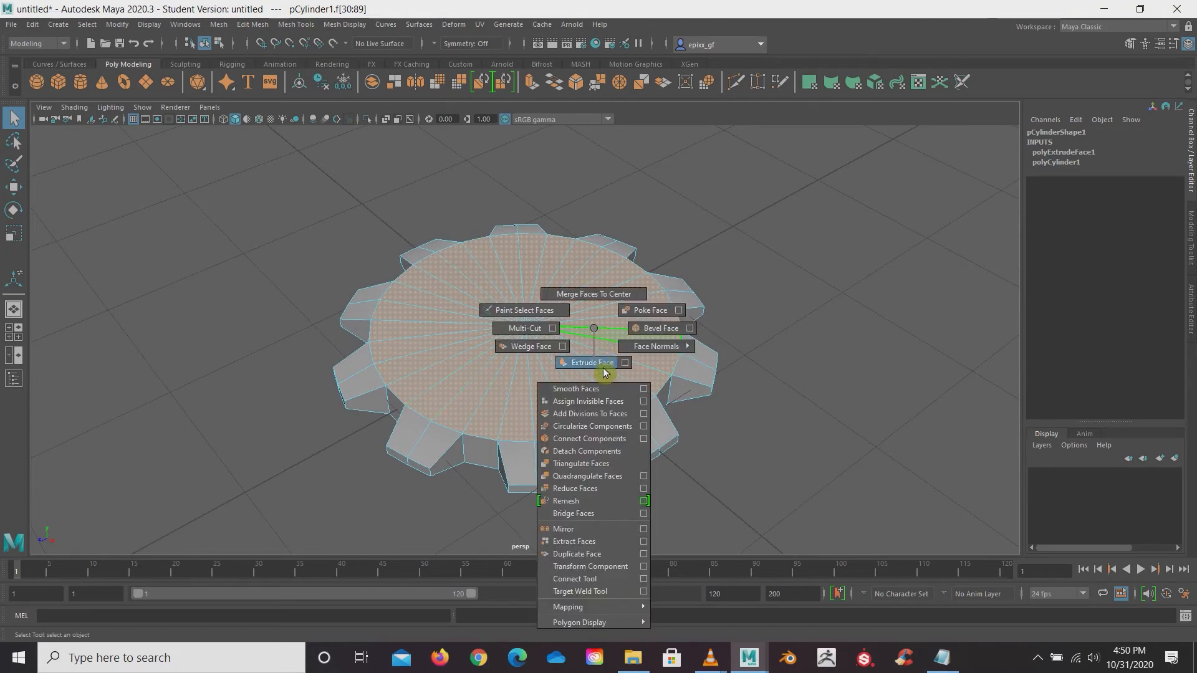
left_click(602, 364)
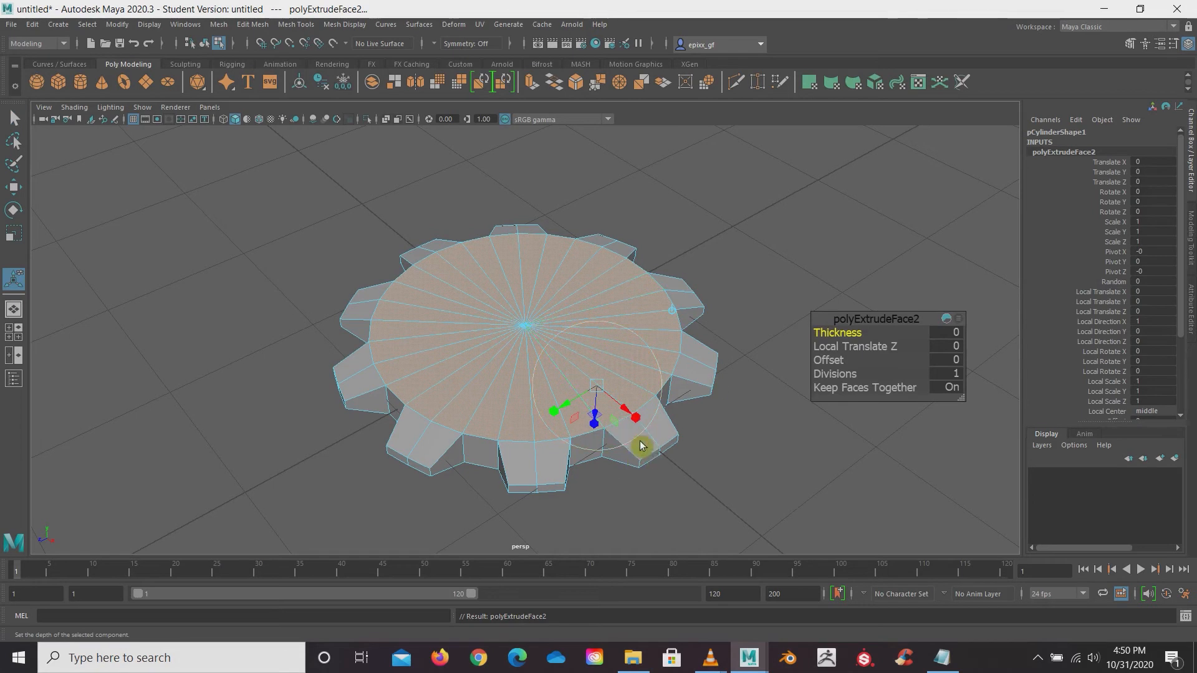
left_click_drag(645, 413, 595, 396)
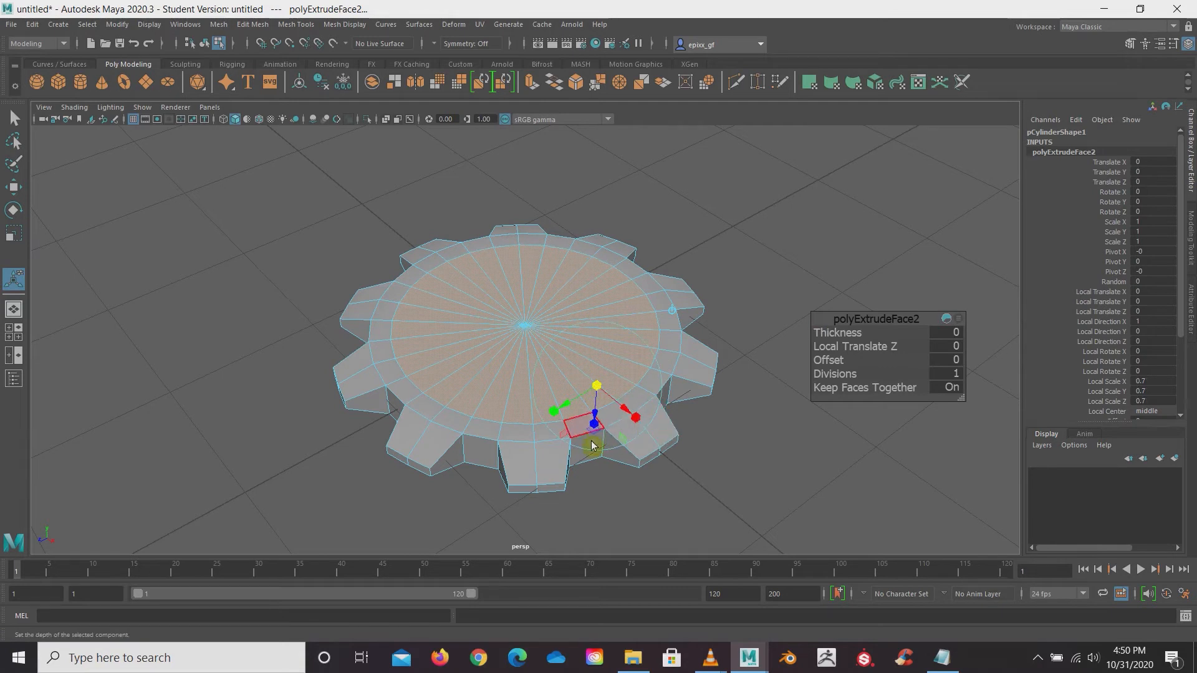
- Extrude the selected inset cap faces outward by about 0.084 and scale them to 0.85 for a sloped raised disc
key("ctrl+z")
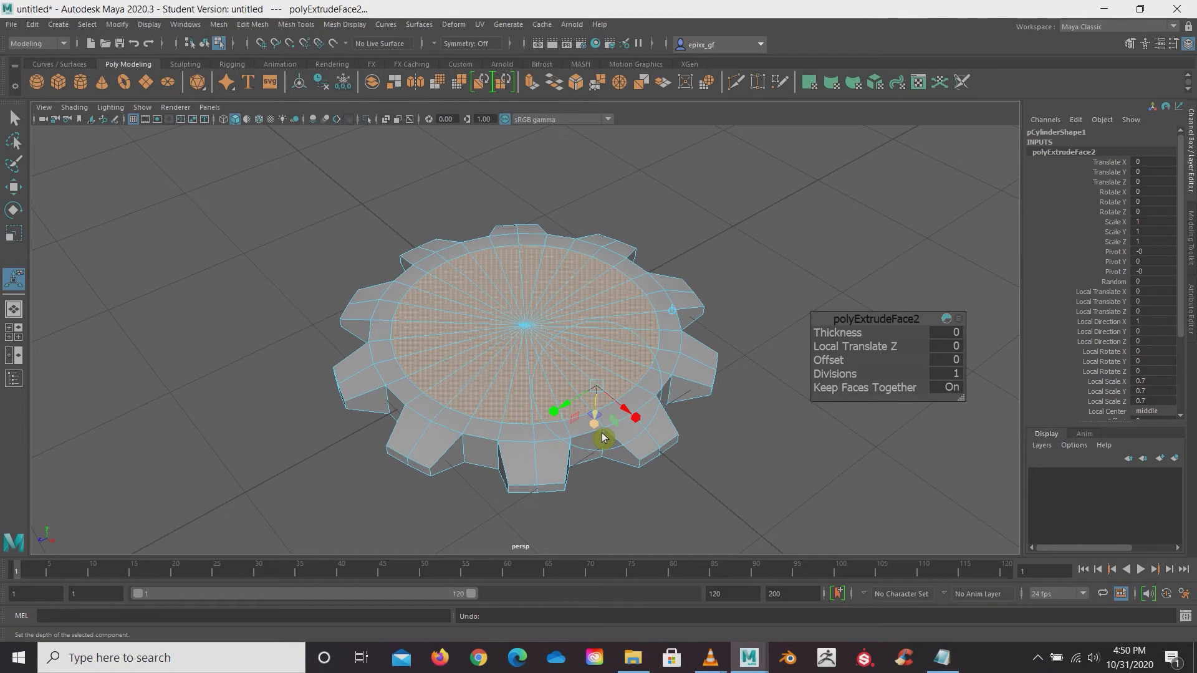
key("ctrl+e")
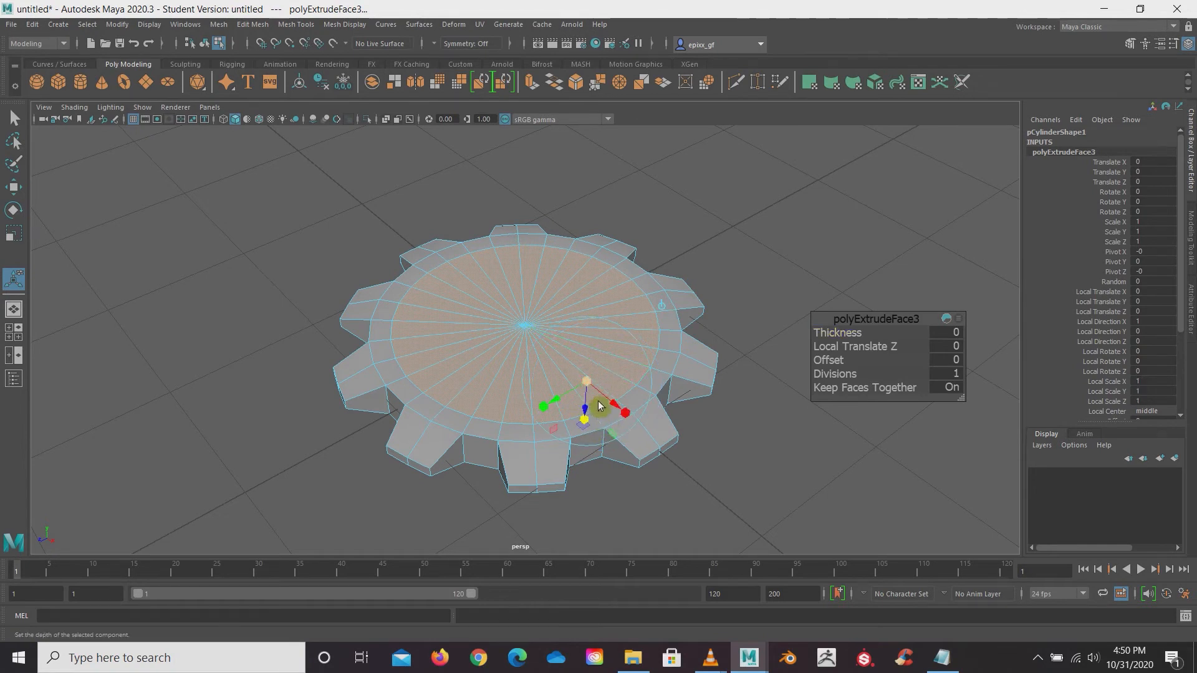
left_click_drag(592, 410, 589, 422)
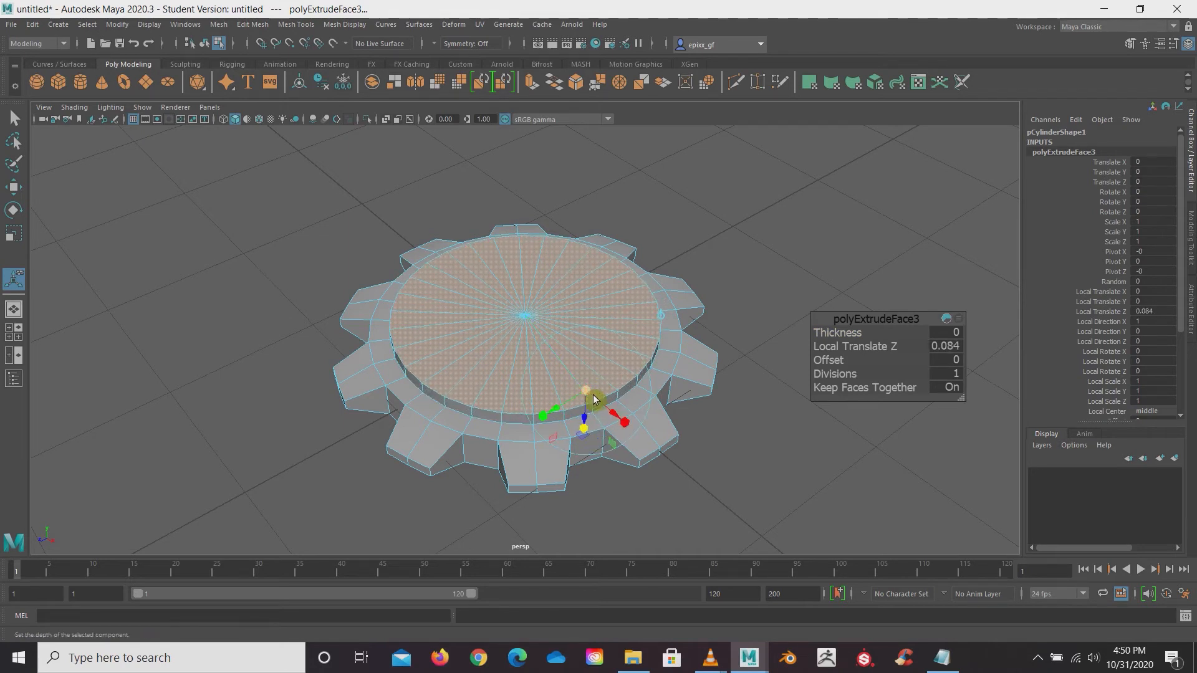
left_click_drag(594, 400, 588, 396)
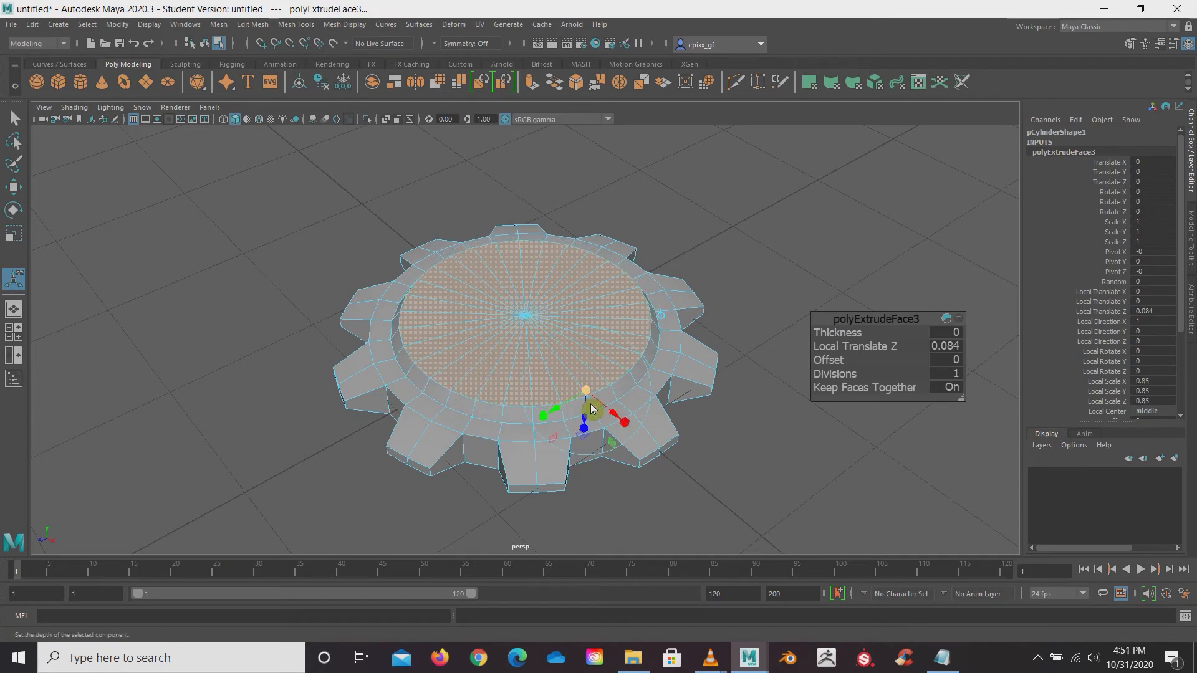
- Extrude the raised cap faces inward to a scale of about 0.667, and extrude them again by about -0.108 to sink a recess
key("ctrl+e")
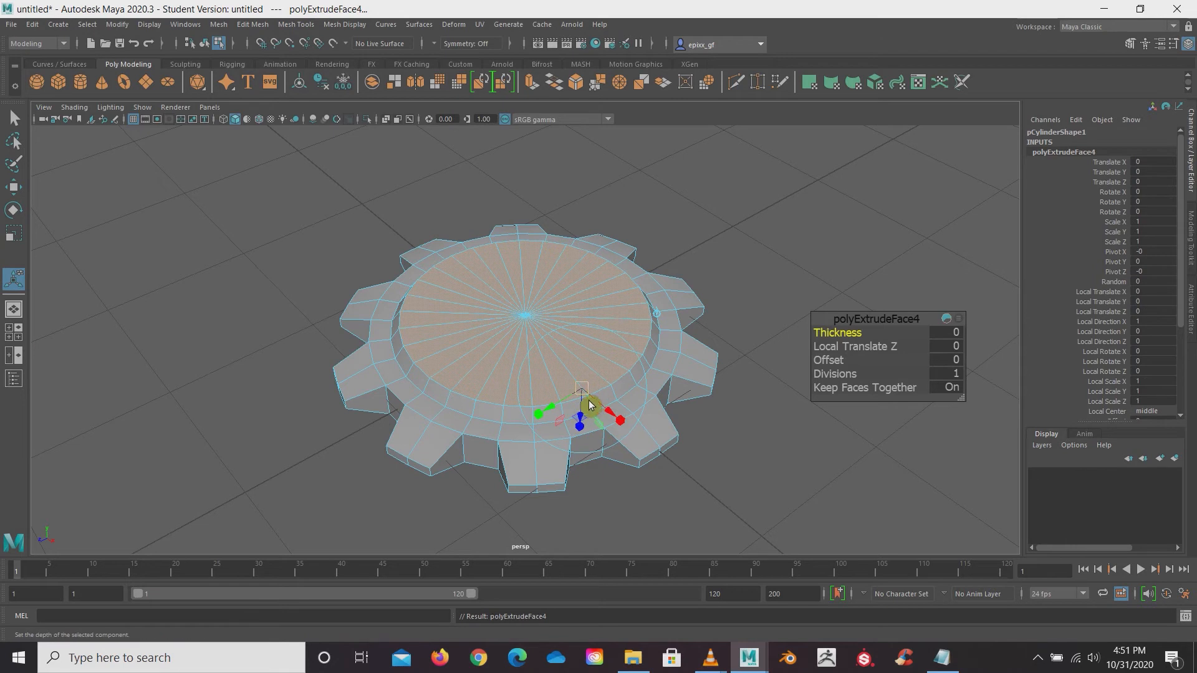
left_click_drag(582, 402, 585, 399)
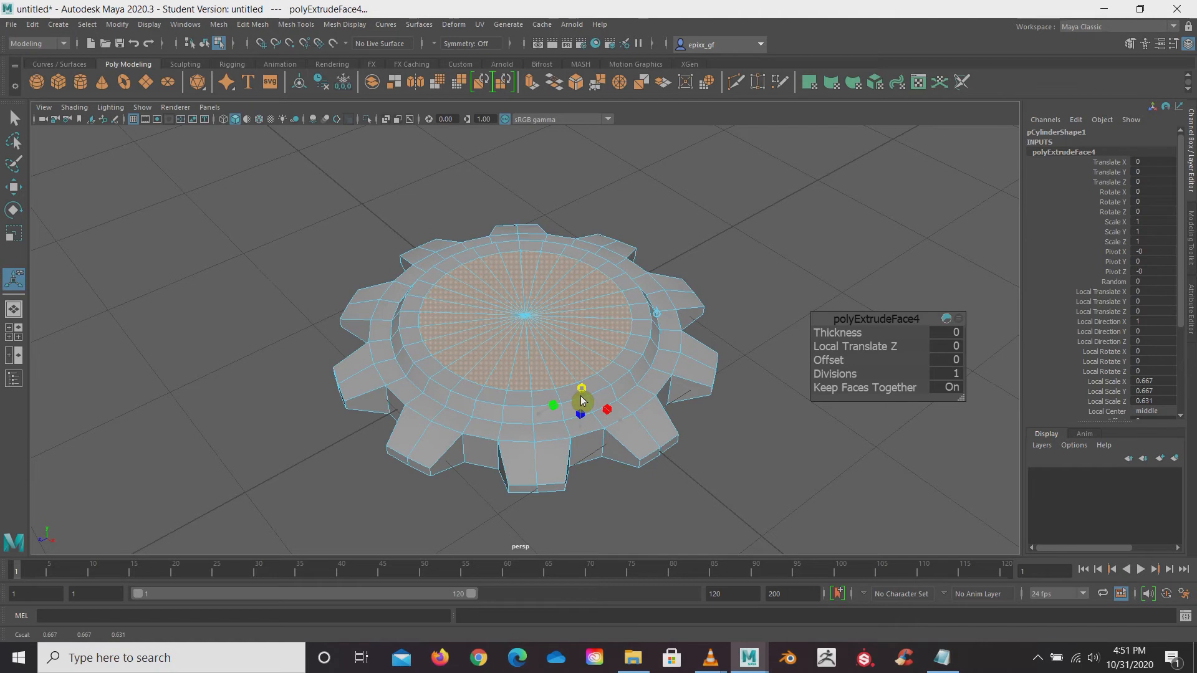
left_click_drag(581, 396, 583, 393)
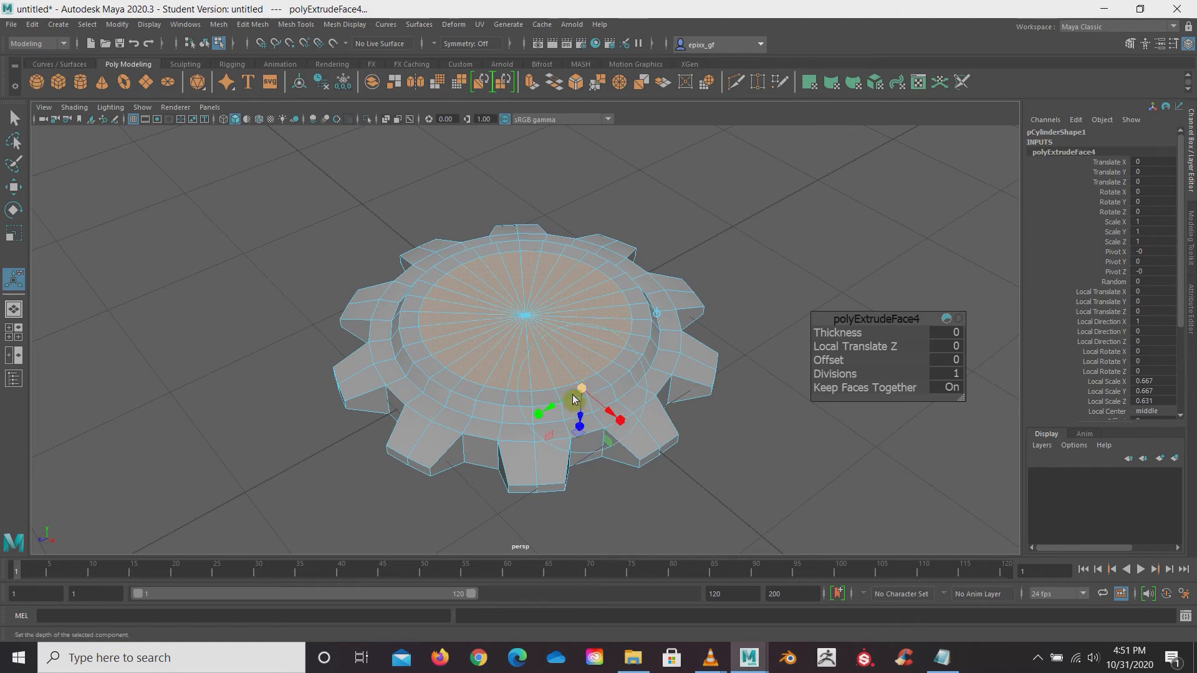
key("ctrl+e")
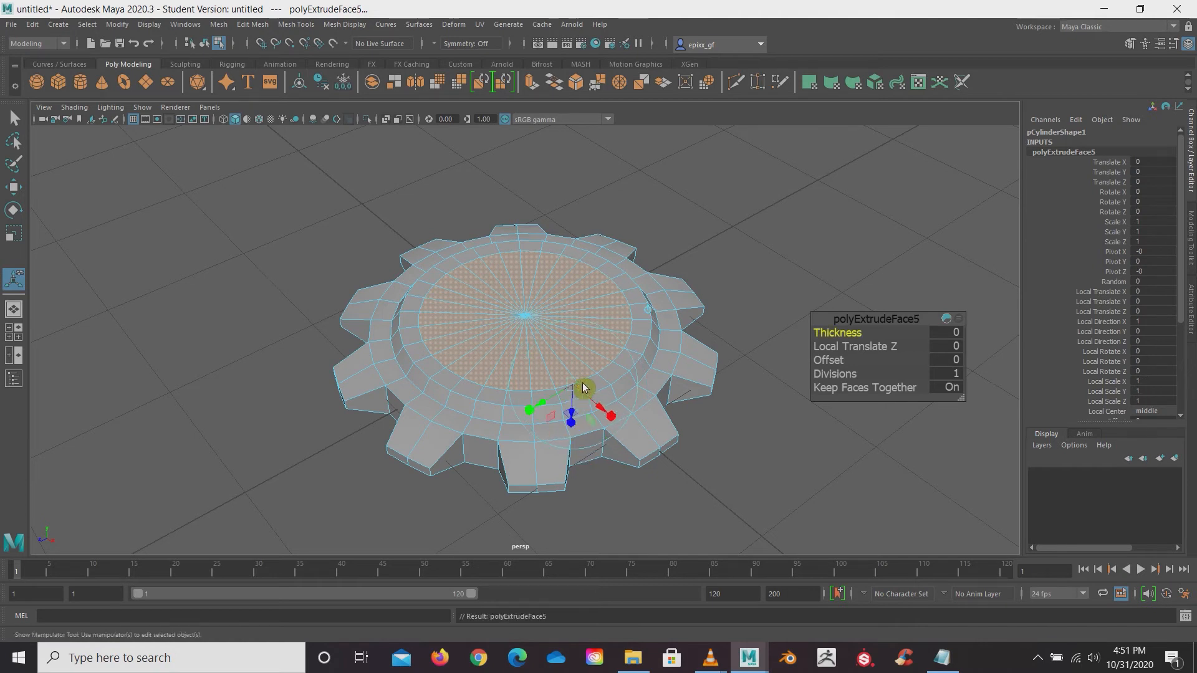
left_click(579, 428)
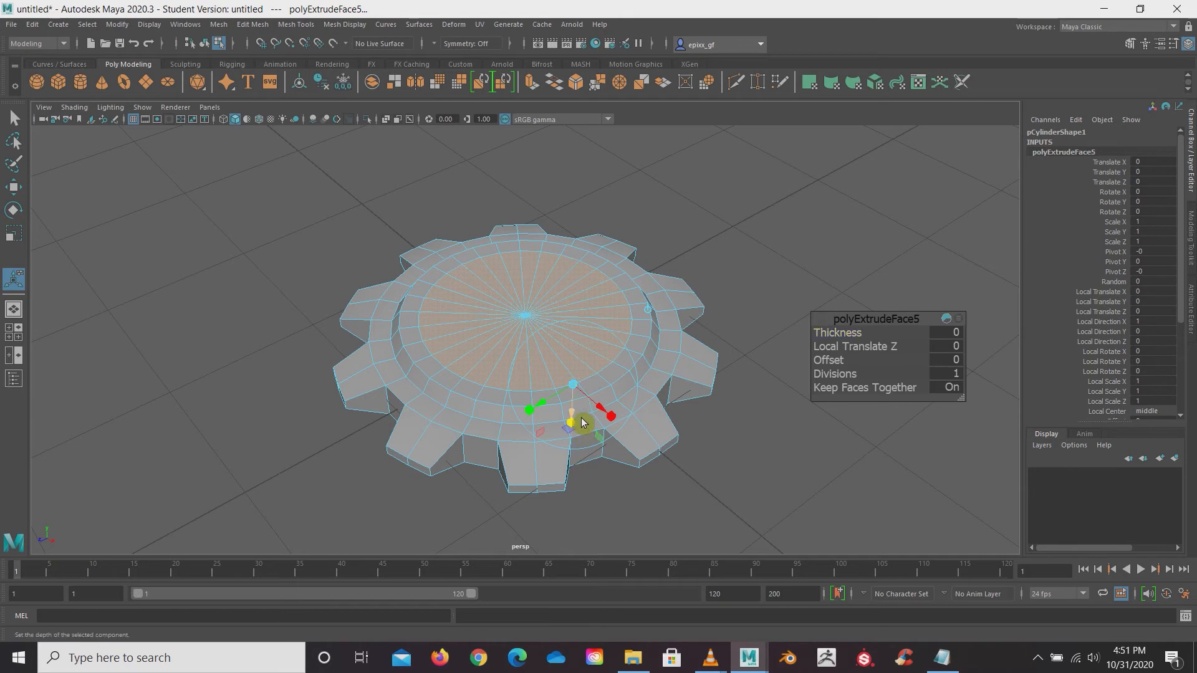
left_click_drag(581, 417, 581, 407)
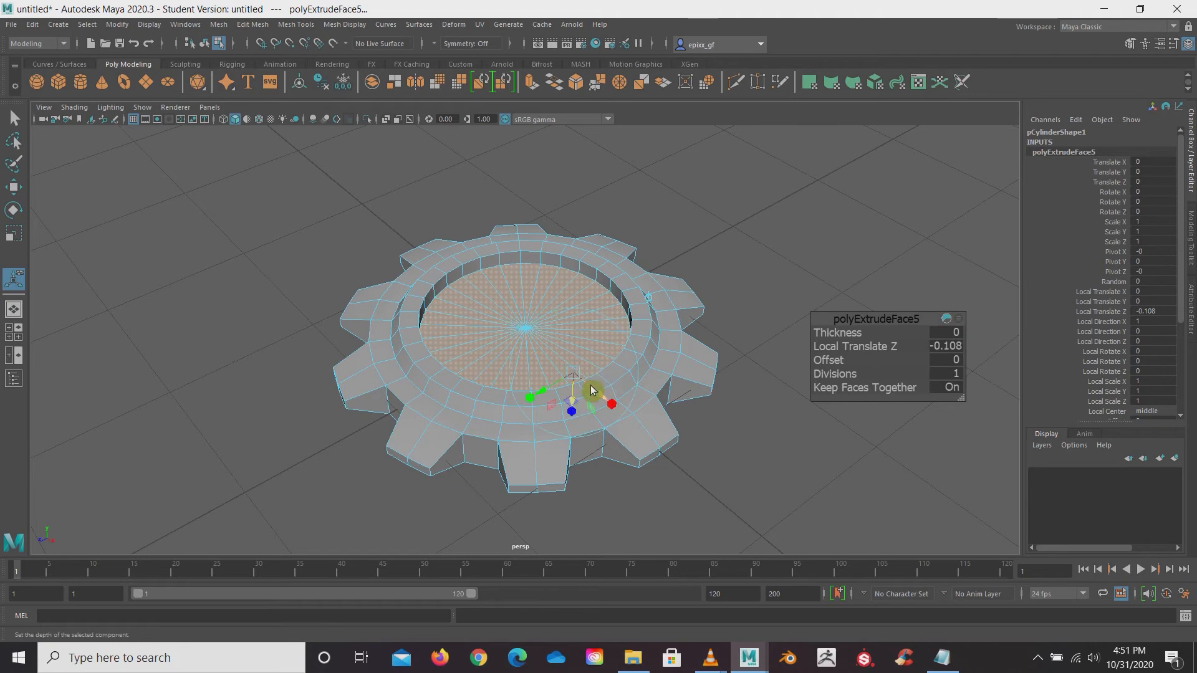
- Extrude the recessed faces to a scale of 0.45, and extrude them again by about 0.107 with a 0.75 scale for a tapered hub
key("ctrl+e")
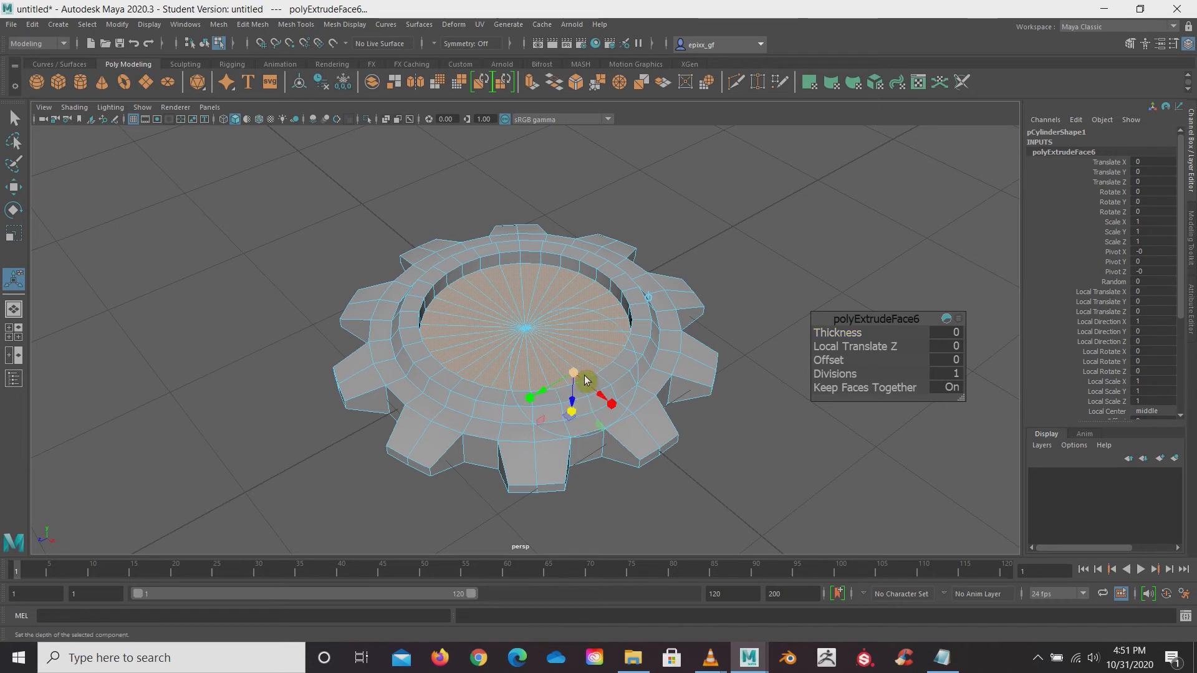
left_click_drag(586, 380, 565, 380)
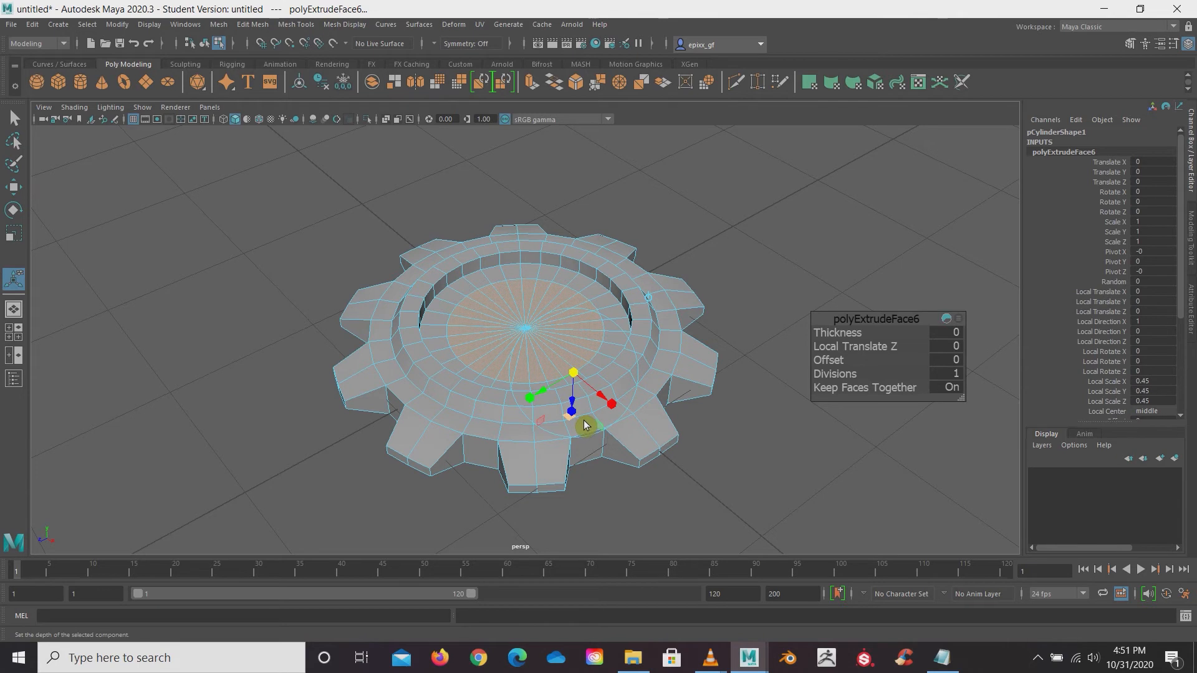
key("ctrl+e")
key("ctrl+z")
left_click(568, 414)
left_click_drag(566, 396, 566, 408)
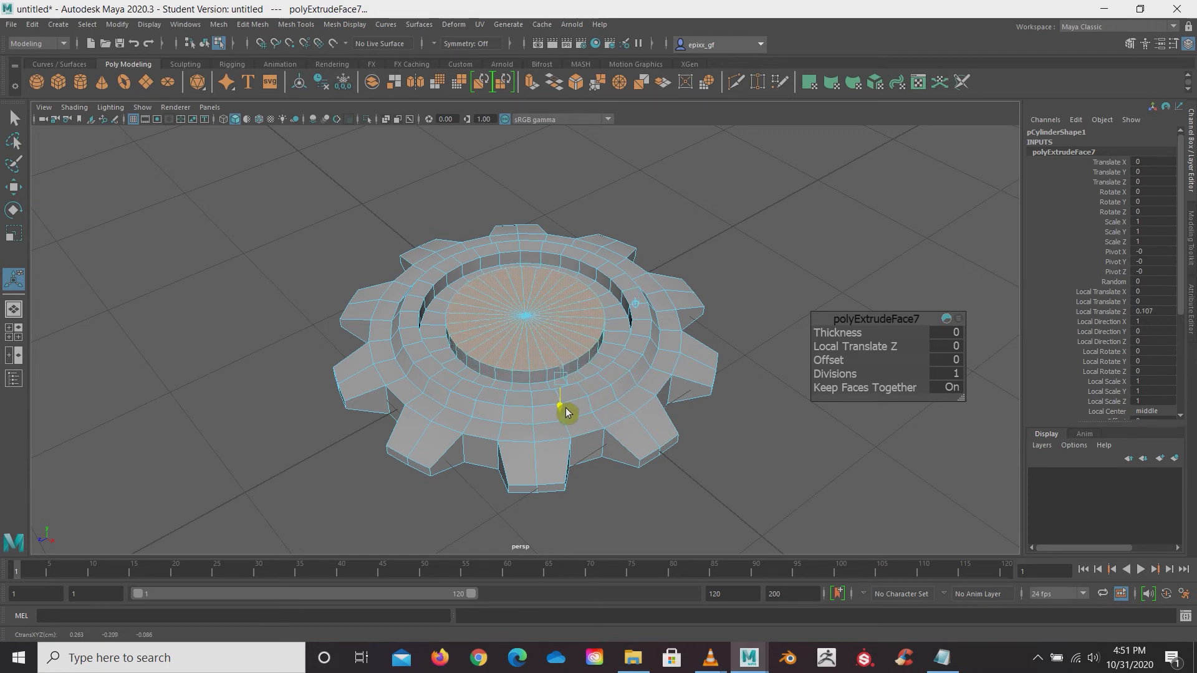
left_click_drag(566, 407, 566, 408)
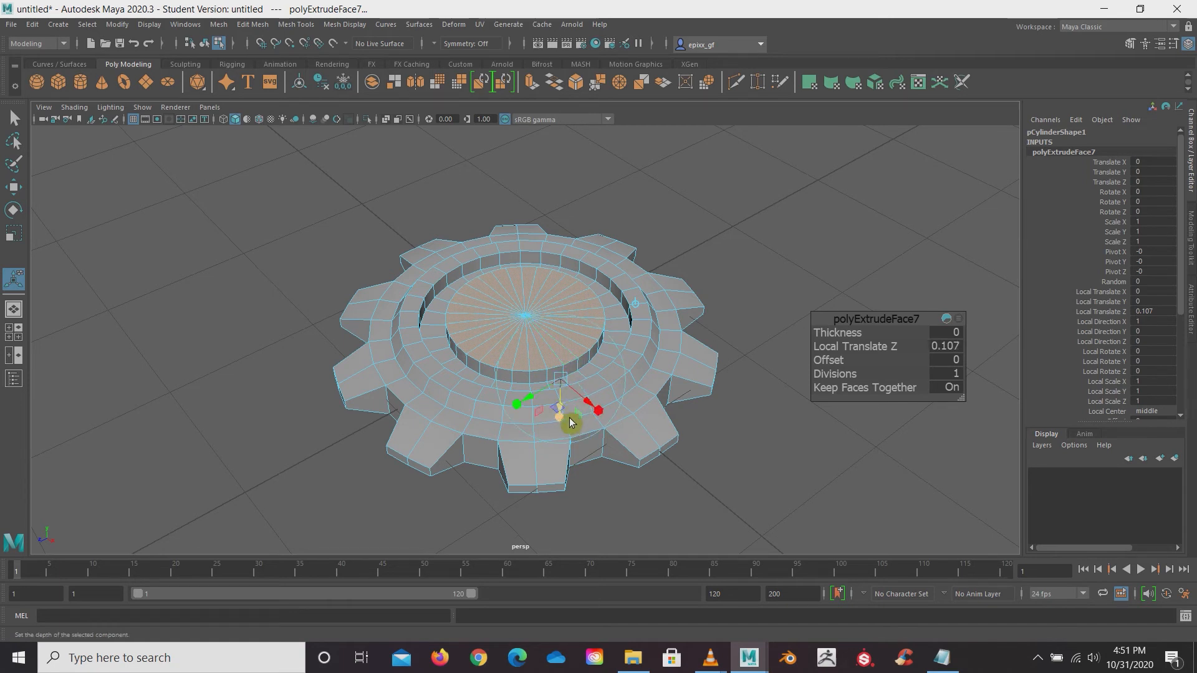
left_click_drag(567, 383, 561, 388)
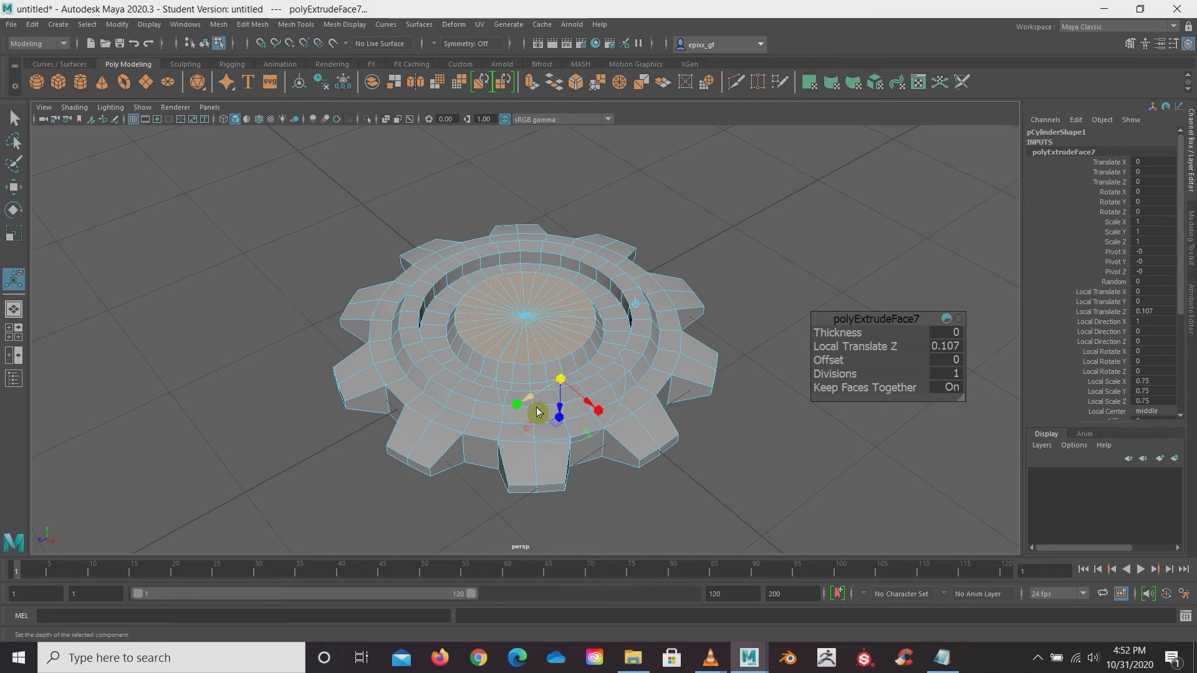
- Extrude the hub's top faces to a scale of about 0.317, and extrude them again by about -0.137 to sink the centre
key("ctrl+e")
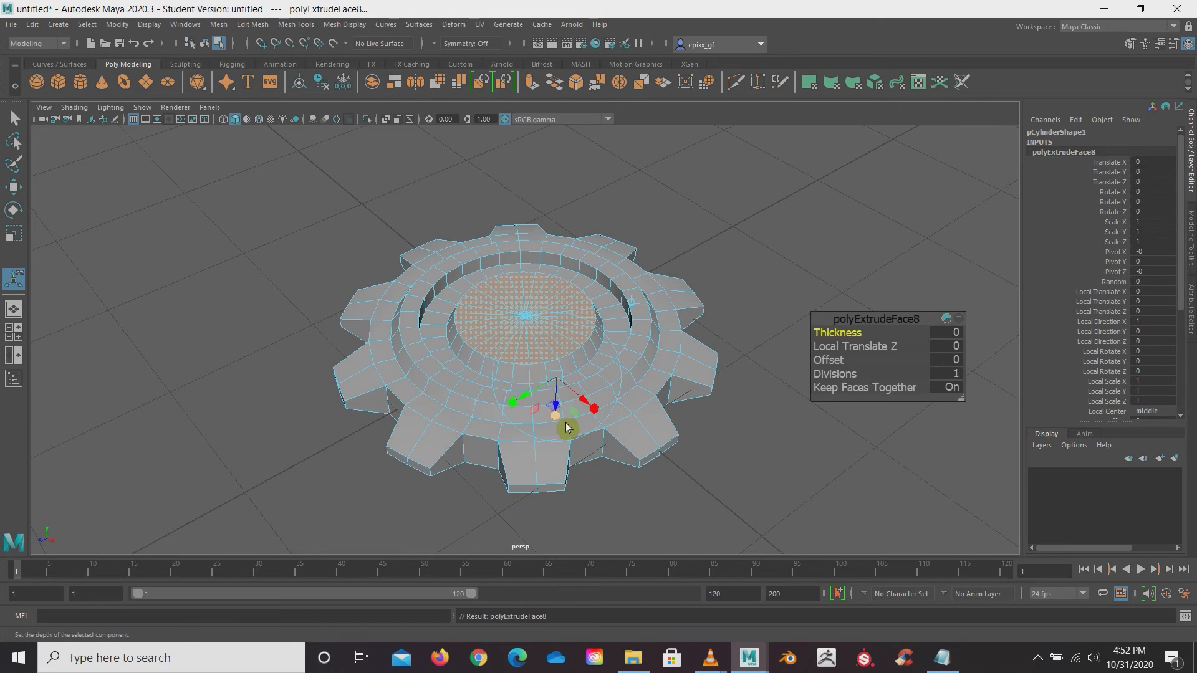
left_click(565, 422)
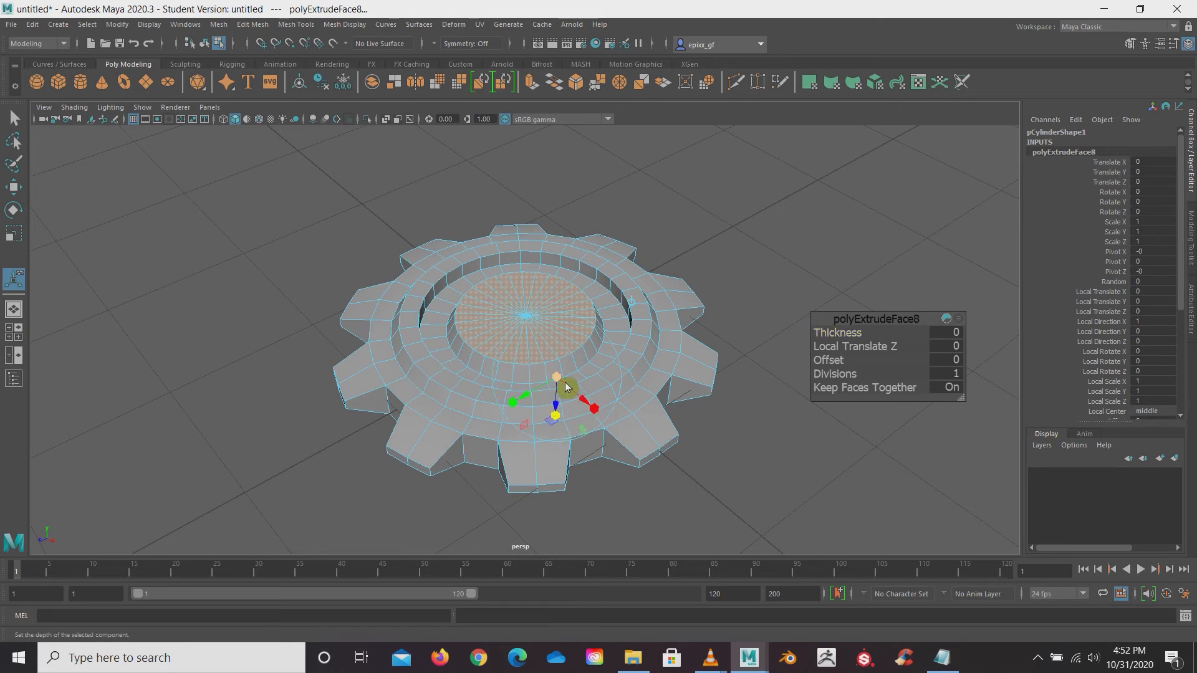
left_click_drag(566, 386, 542, 385)
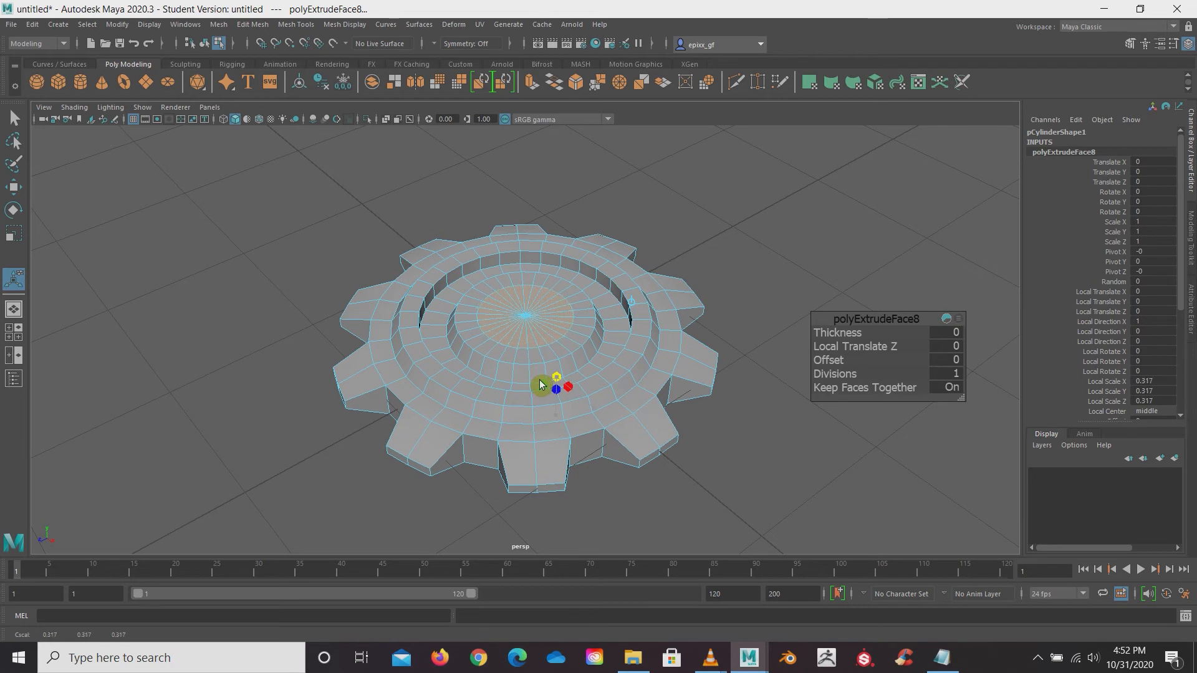
left_click_drag(540, 385, 540, 385)
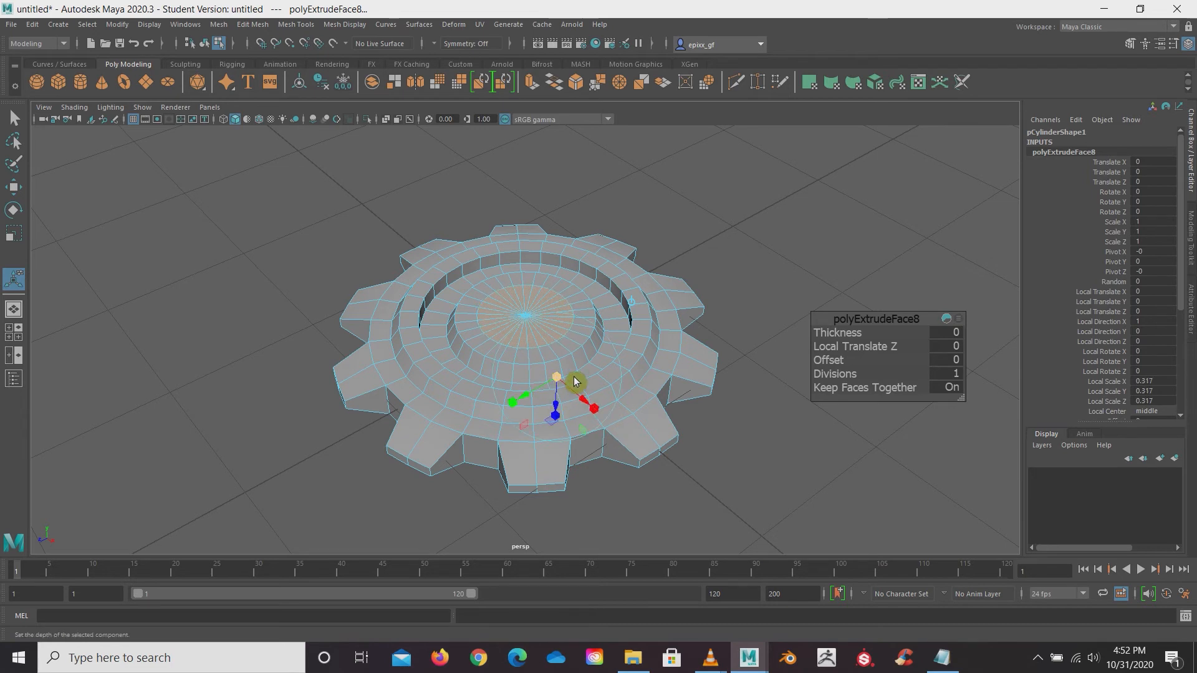
key("ctrl+e")
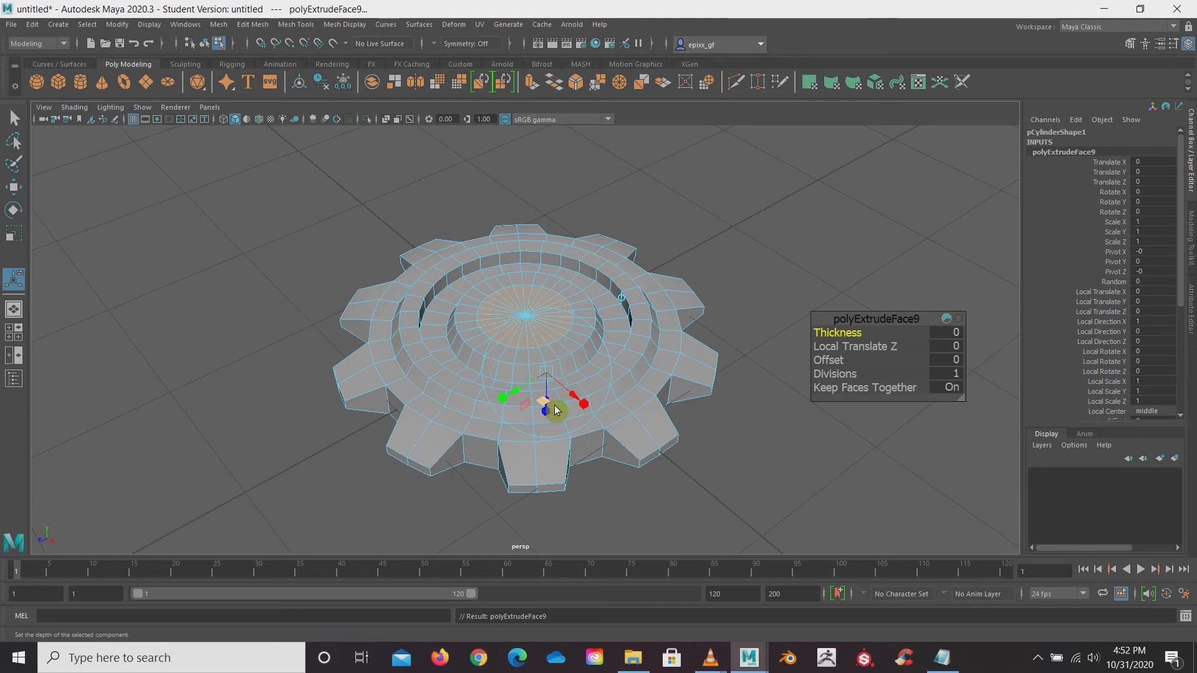
left_click(557, 411)
left_click_drag(558, 411, 552, 391)
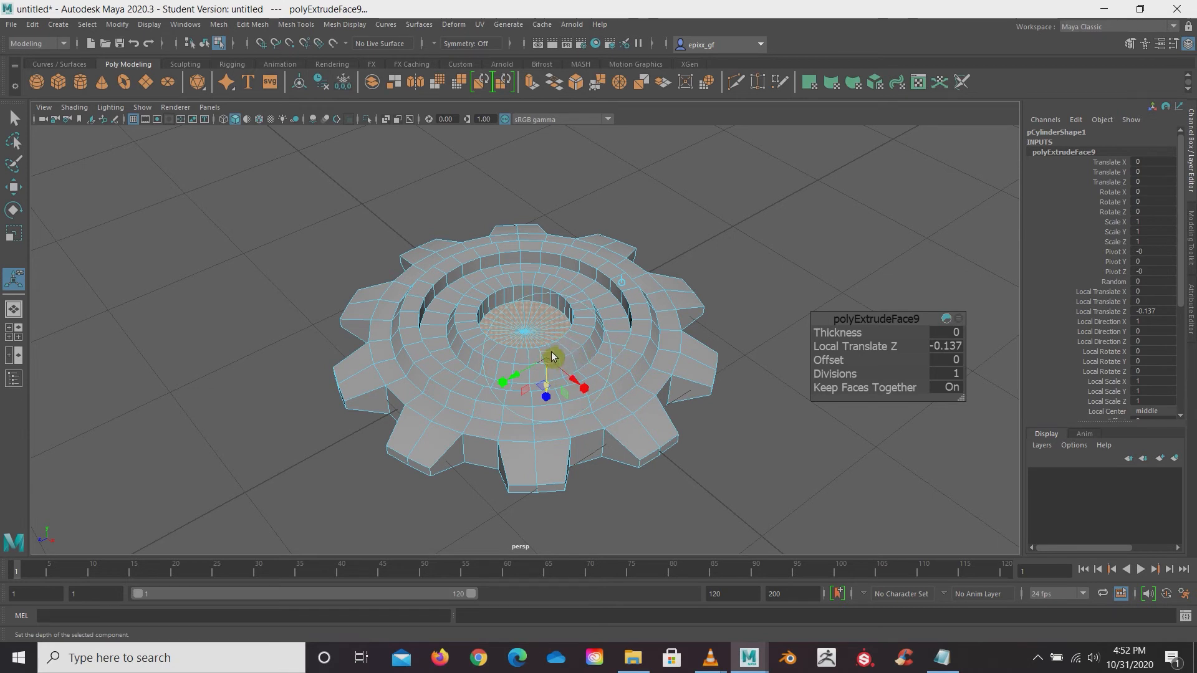
- Return to object mode and deselect the gear to check its stepped rings
right_click_drag(564, 347, 616, 302)
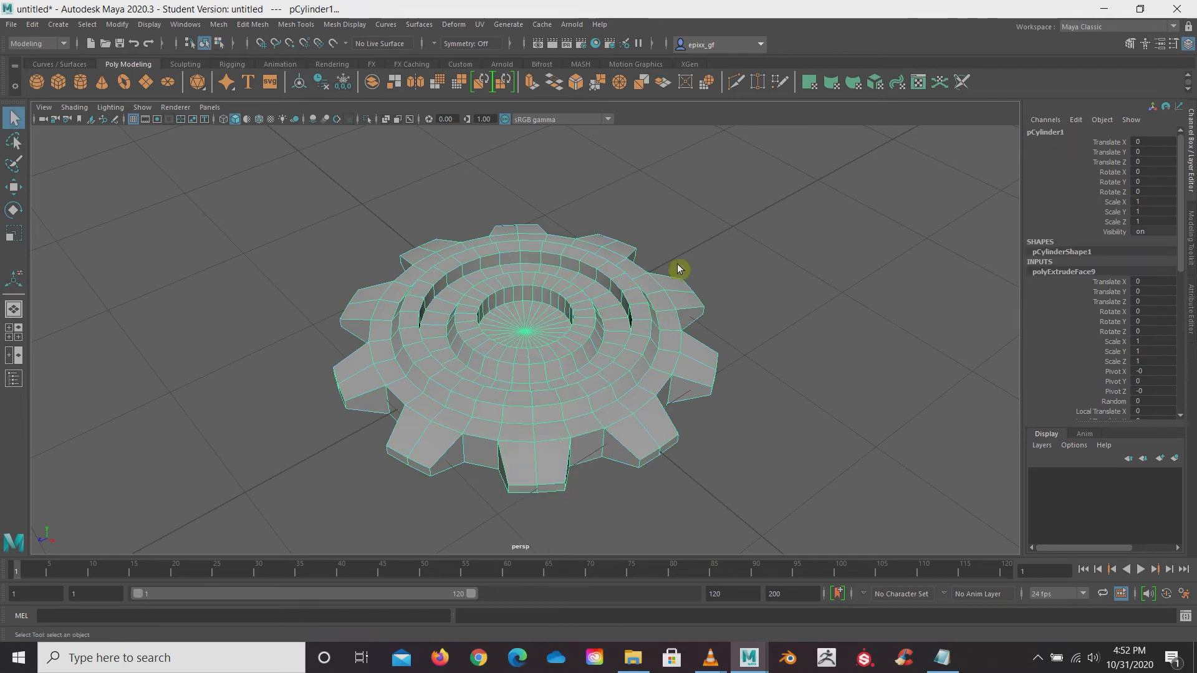
left_click(792, 300)
left_click_drag(604, 409, 524, 300, "alt")
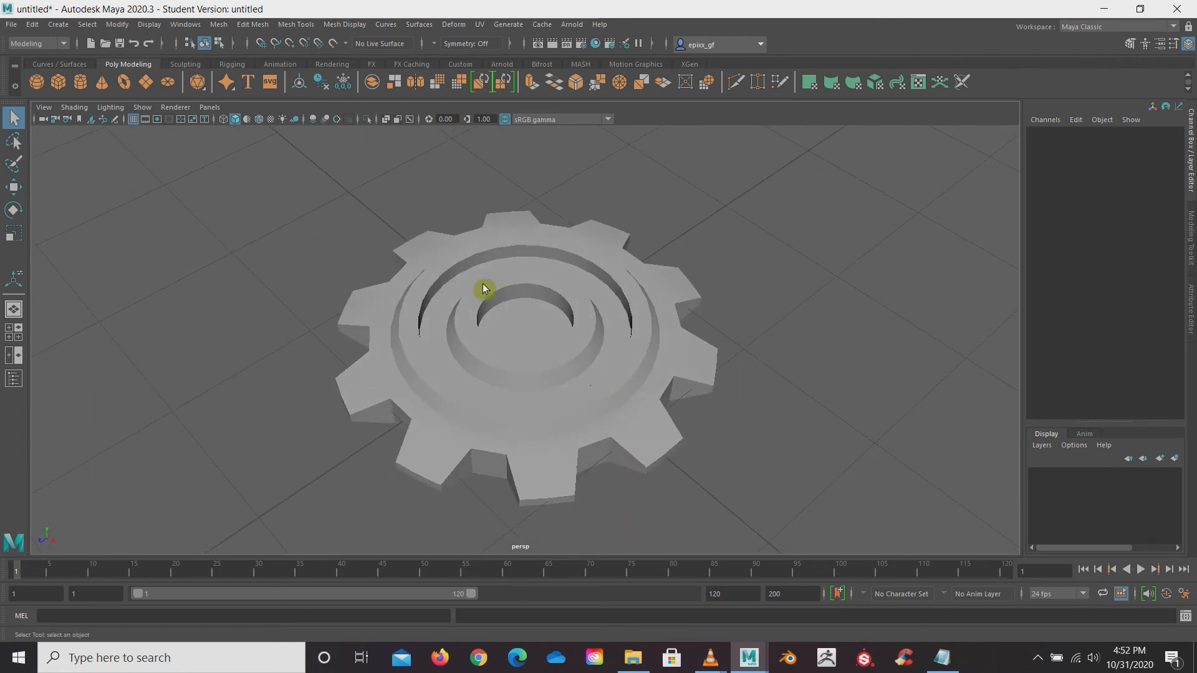
- Delete the sunken centre faces on both sides of the gear and bridge the open border edges into a through hole
mouse_move(526, 342)
right_mouse_down()
mouse_move(564, 315)
mouse_move(516, 357)
right_mouse_up()
left_click(516, 357)
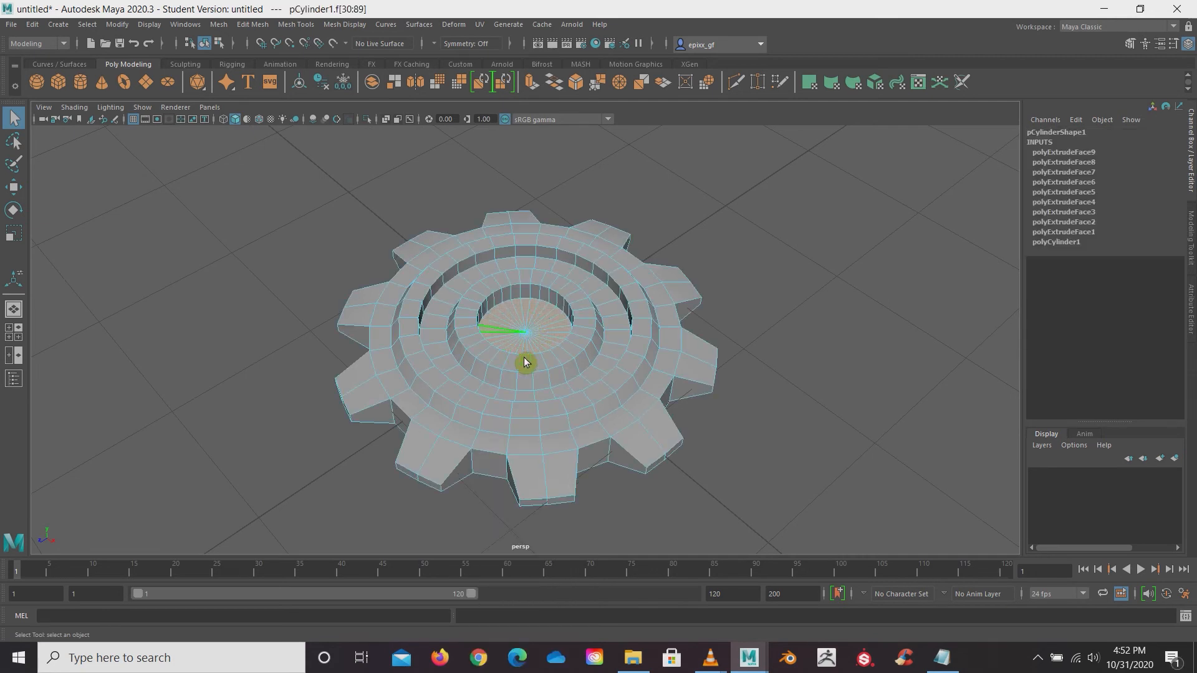
left_click(783, 317)
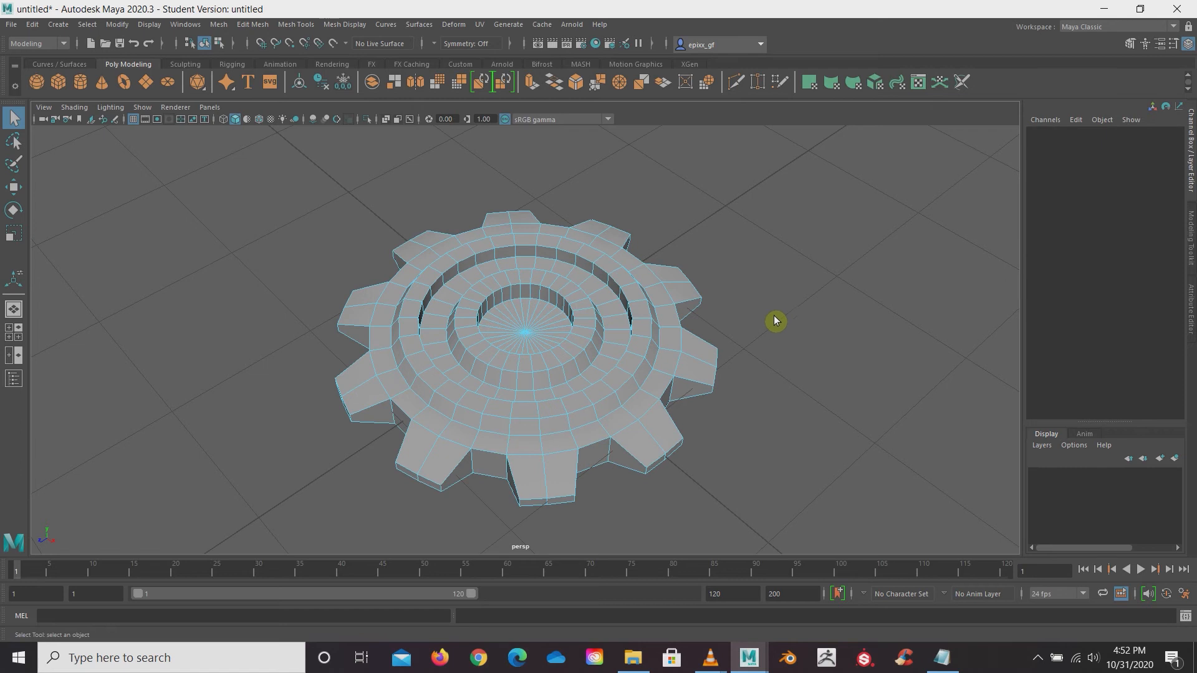
left_click_drag(769, 312, 729, 354, "alt")
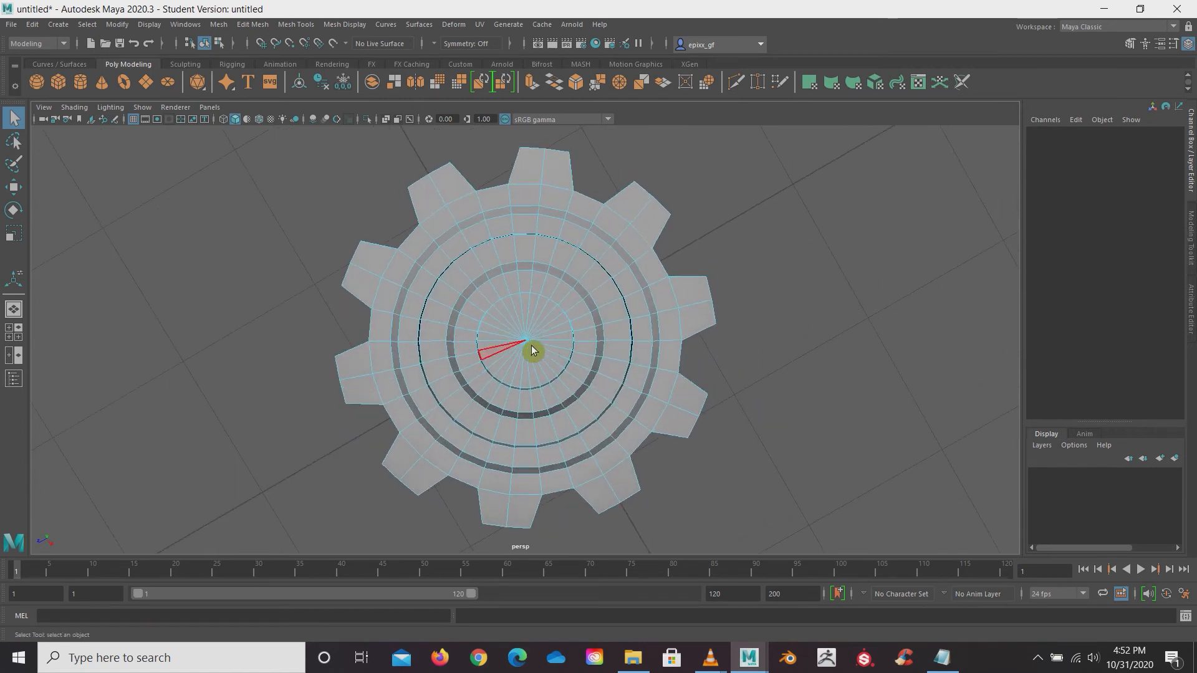
left_click_drag(510, 326, 545, 358)
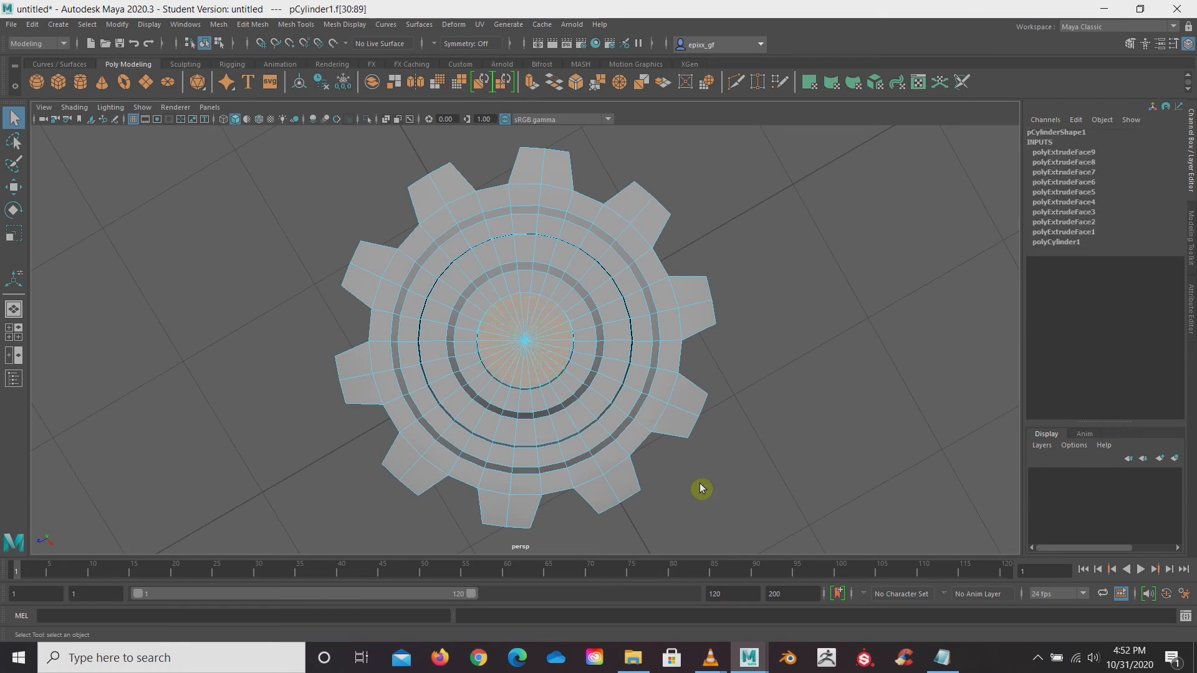
left_click_drag(724, 505, 611, 475, "alt")
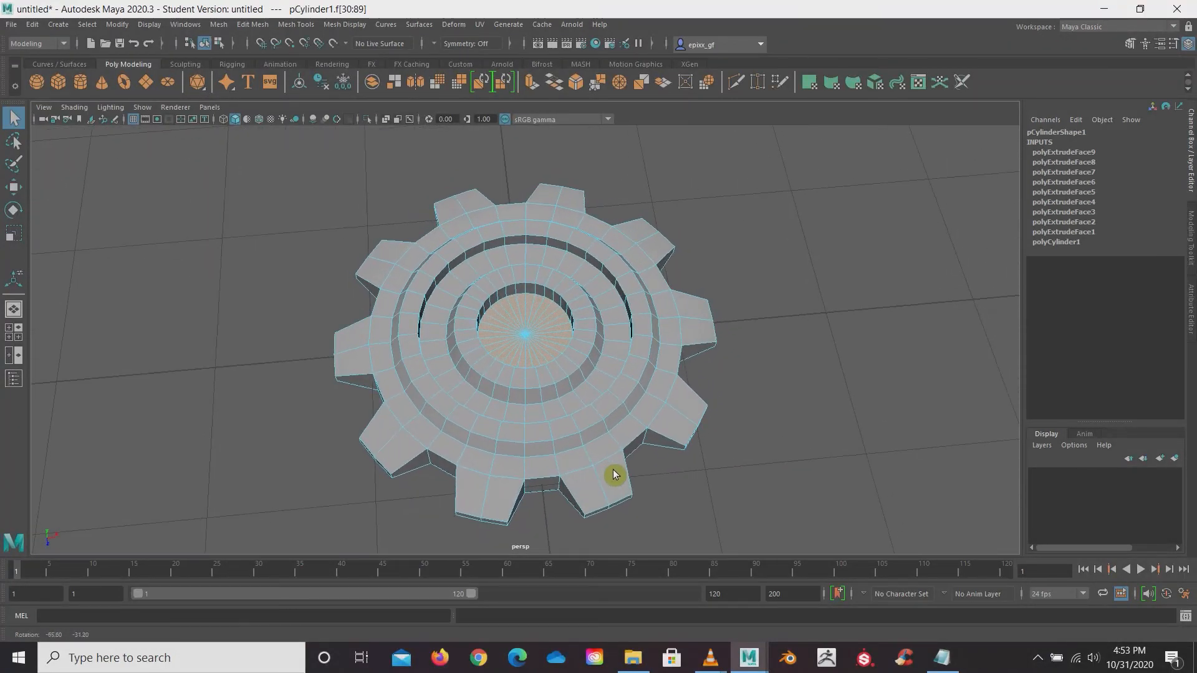
right_click(531, 338, "shift")
right_click_drag(531, 338, 509, 522, "shift")
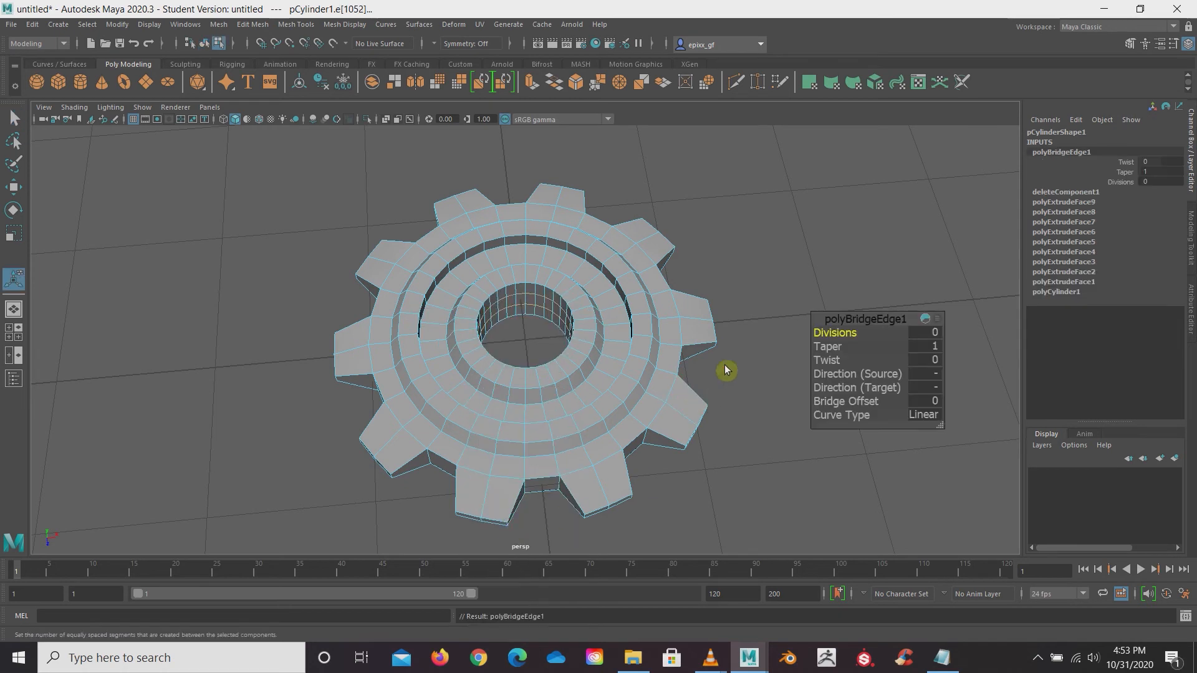
- Return to object mode and deselect the gear to check the centre hole
mouse_move(690, 481)
left_mouse_down("alt")
mouse_move(702, 481)
mouse_move(686, 342)
mouse_move(669, 457)
mouse_move(692, 496)
left_mouse_up("alt")
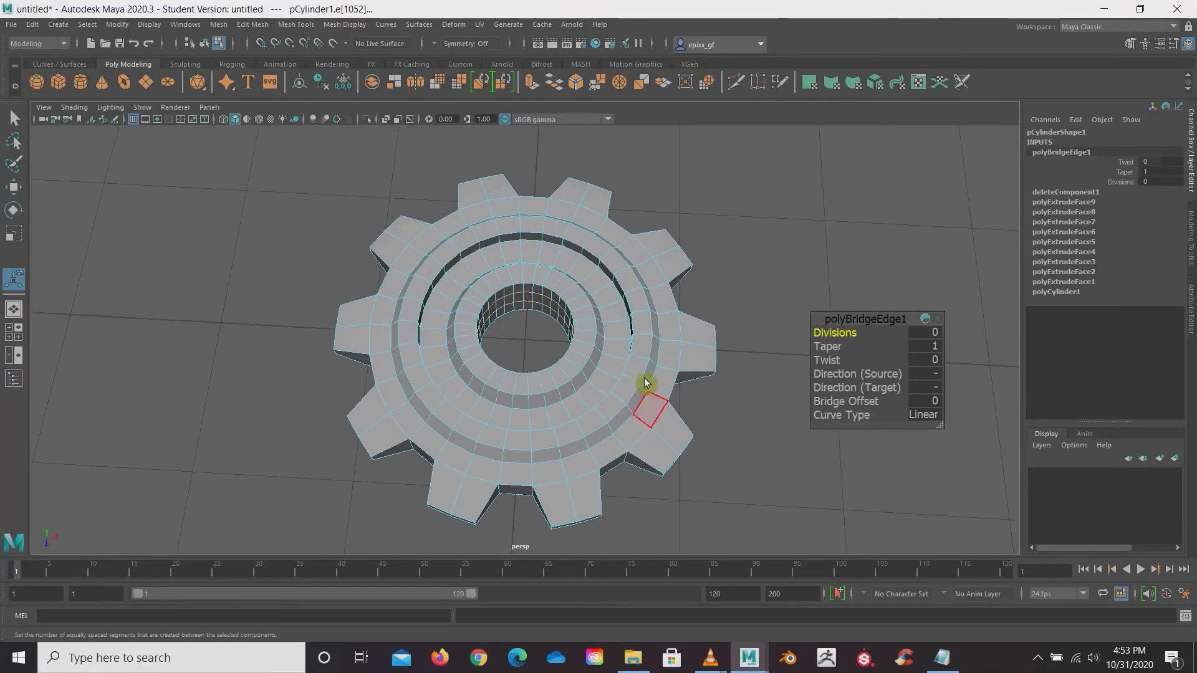
right_click_drag(586, 317, 646, 310)
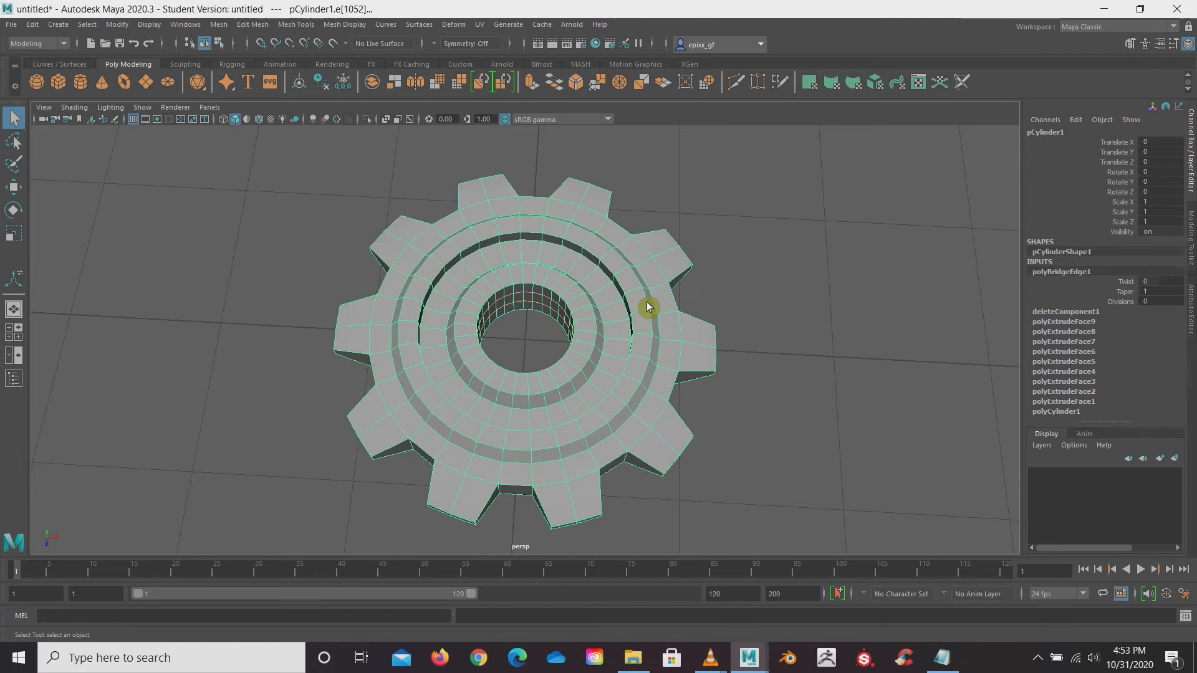
left_click(742, 308)
mouse_move(751, 459)
left_mouse_down("alt")
mouse_move(729, 336)
mouse_move(700, 414)
mouse_move(752, 449)
left_mouse_up("alt")
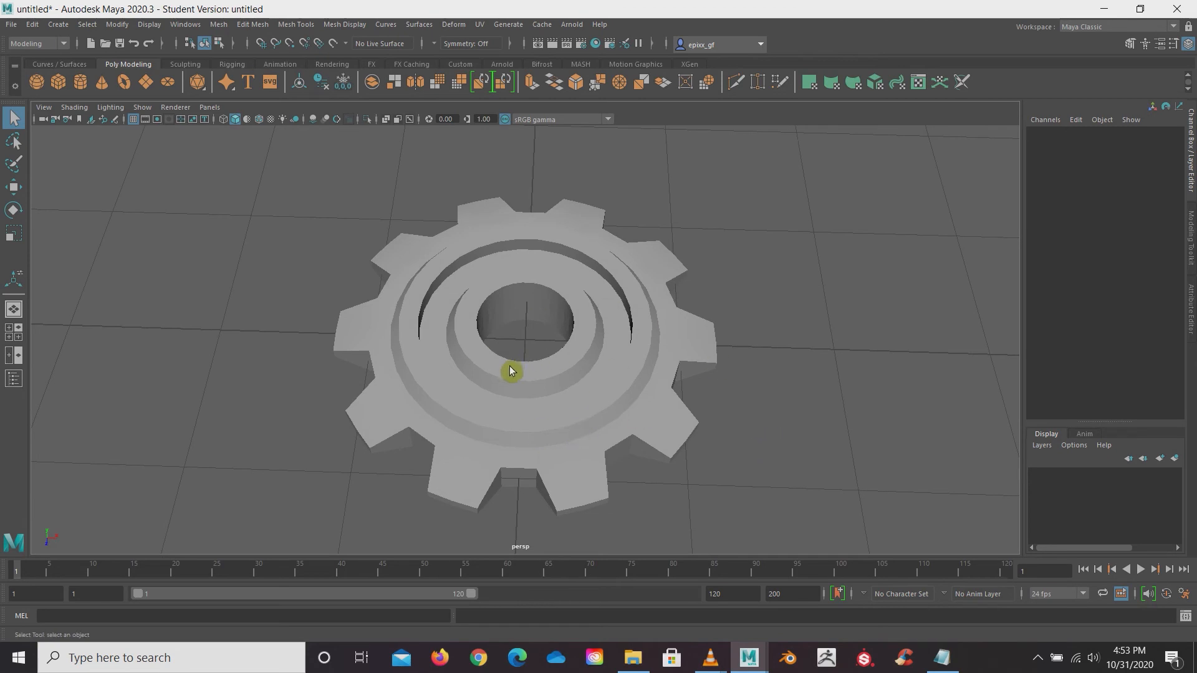
- Bevel the flat face rings around the centre hole on both sides of the gear with 2 segments
right_click_drag(501, 316, 518, 354)
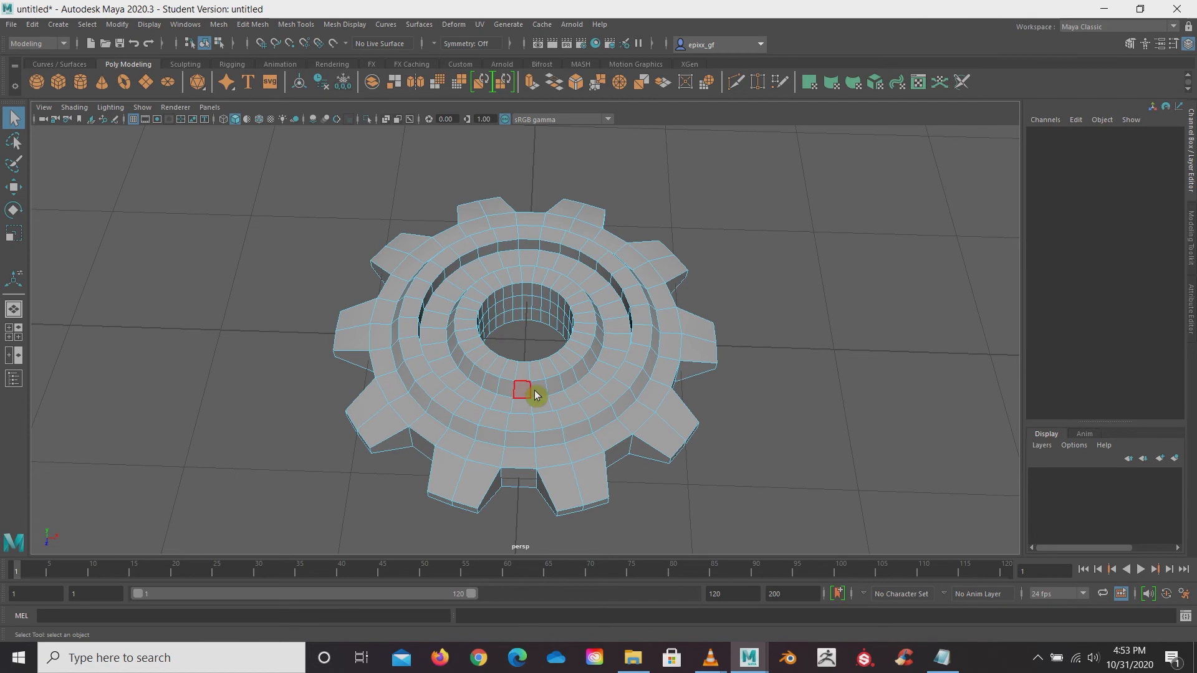
left_click(507, 373)
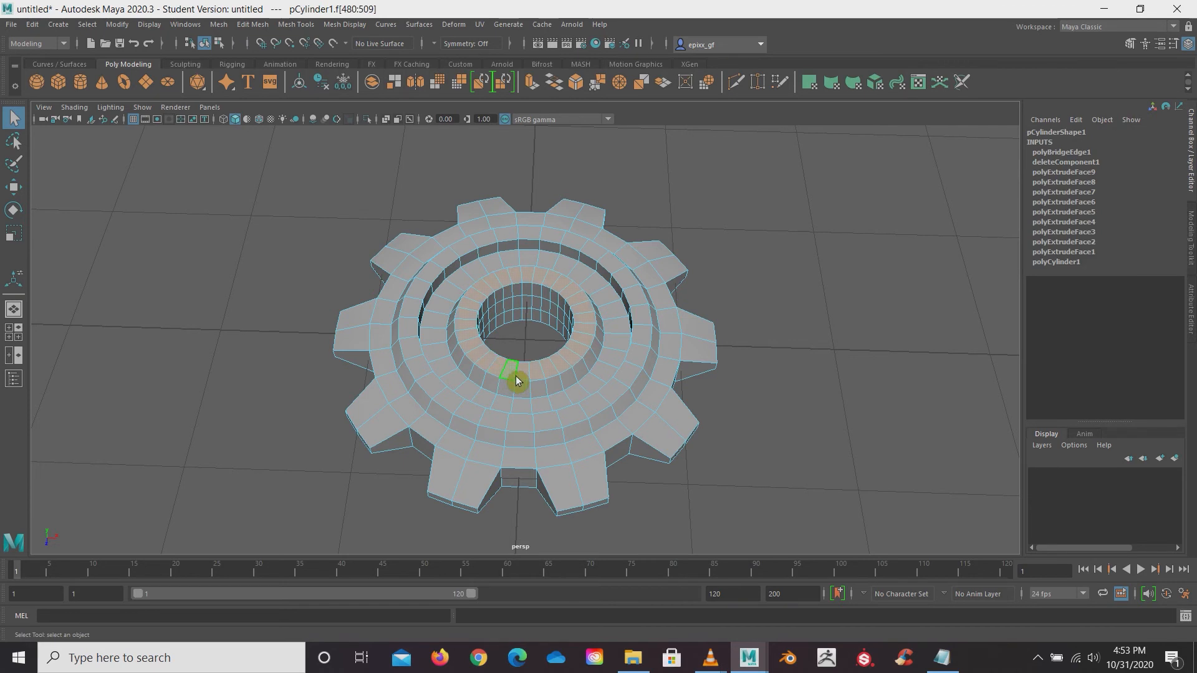
left_click_drag(695, 497, 648, 350, "alt")
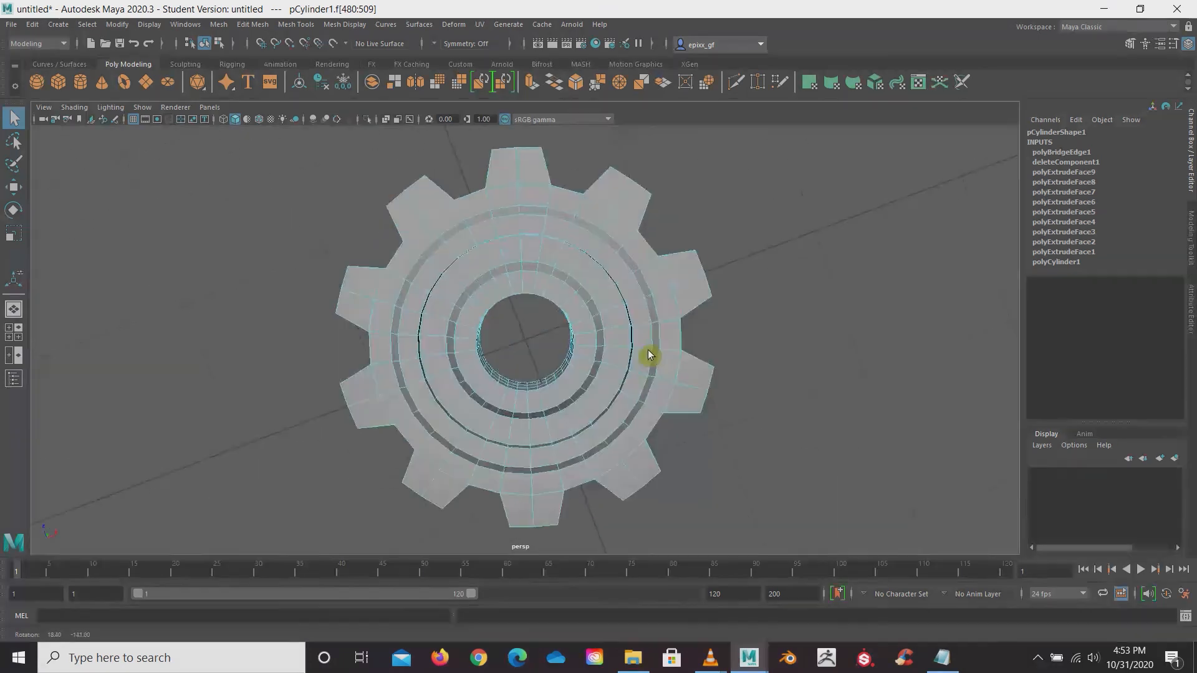
left_click(527, 290)
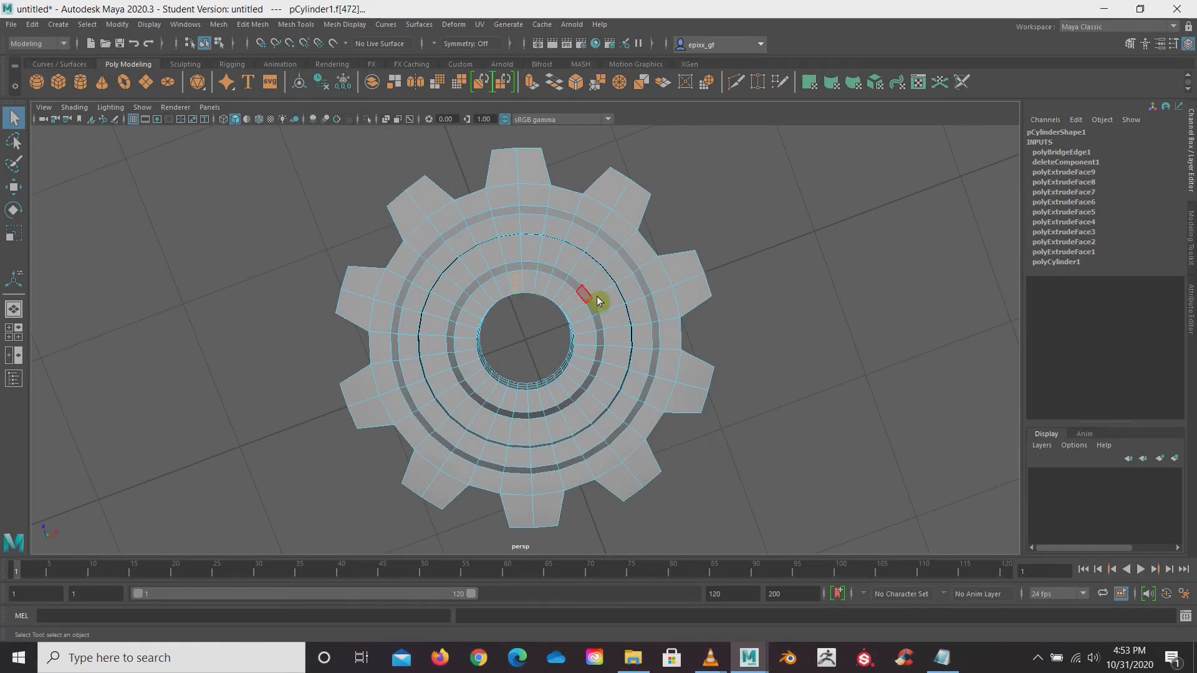
double_click(534, 289, "shift")
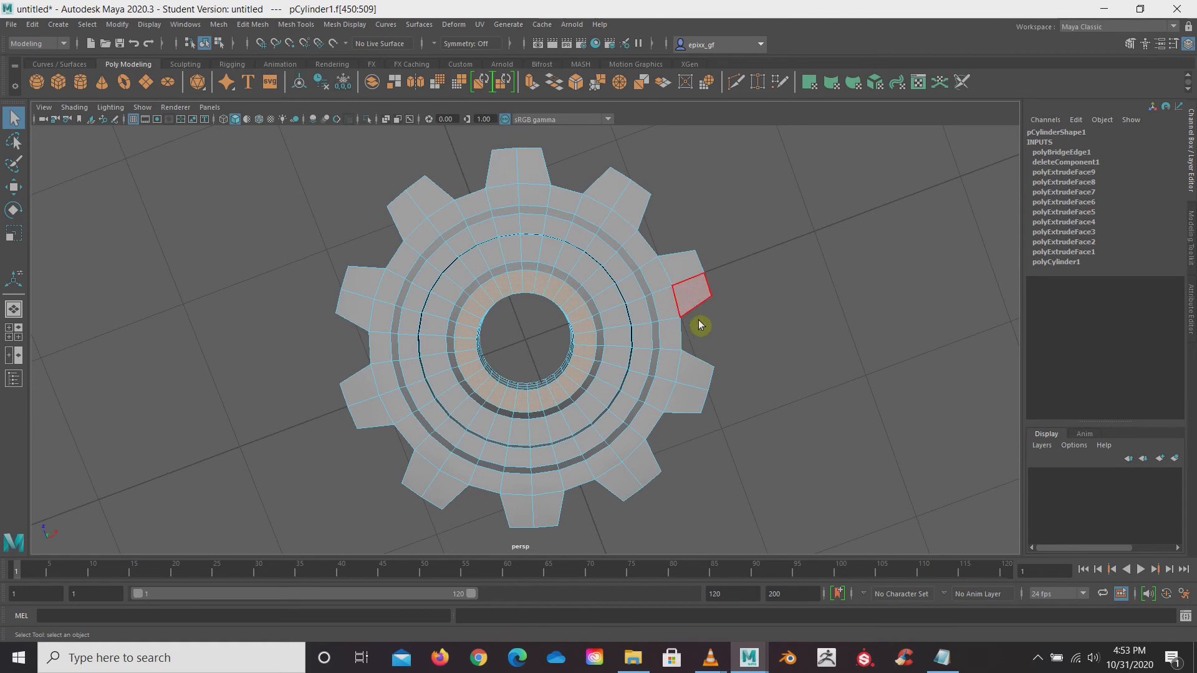
left_click_drag(707, 210, 696, 368, "alt")
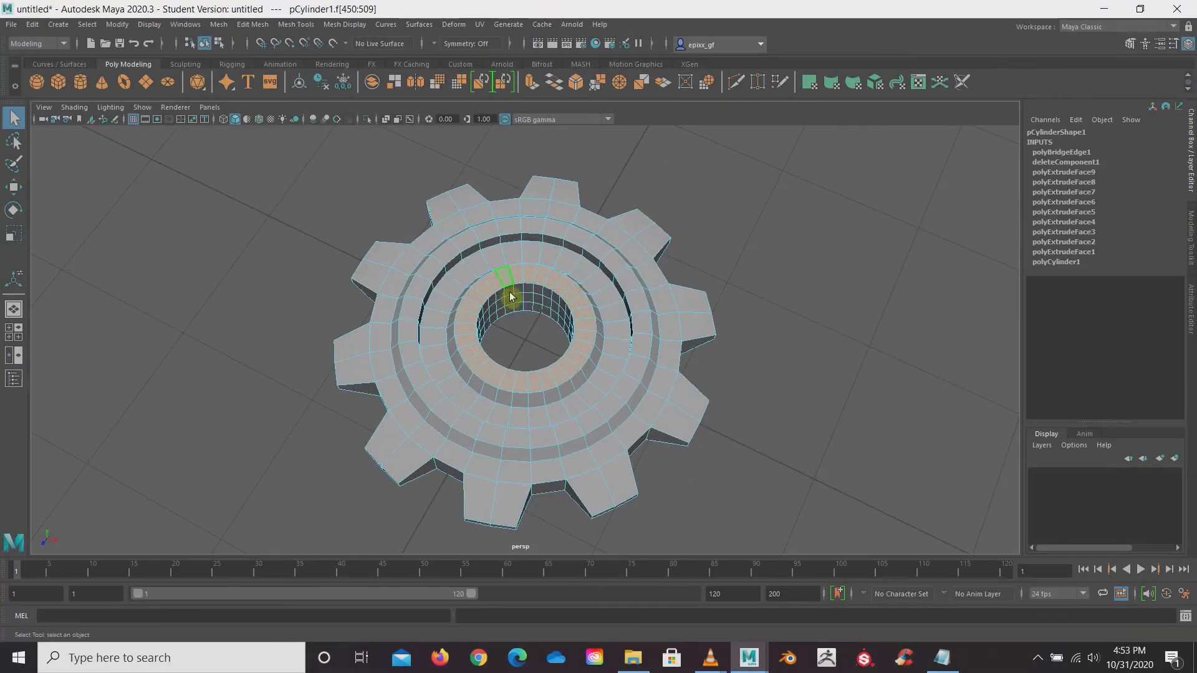
right_click(557, 391, "shift")
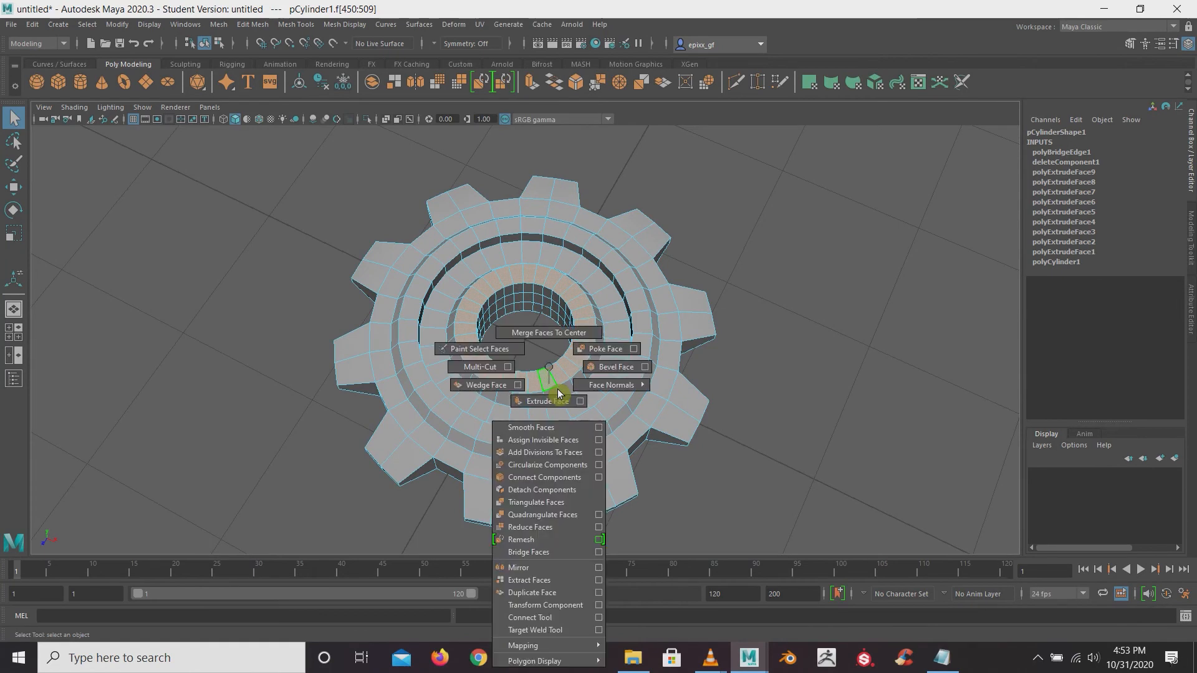
left_click(617, 368)
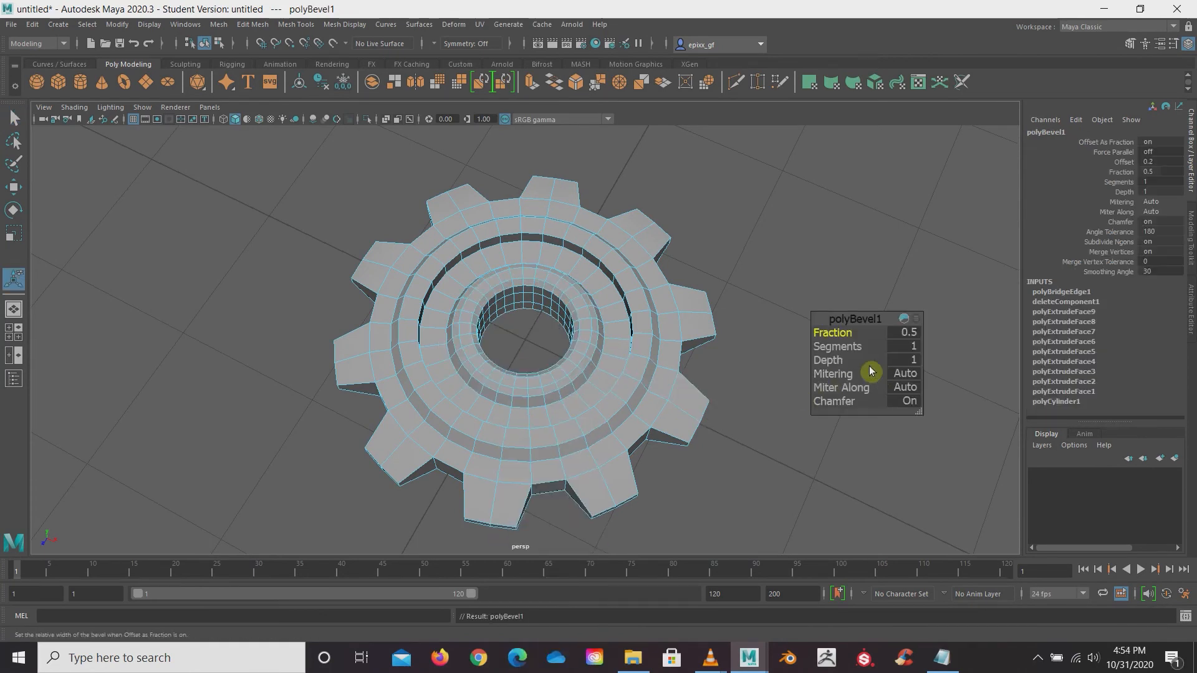
left_click(852, 354)
middle_click_drag(855, 355, 858, 355)
- Bevel the outer wall face loops of the ring recesses on both sides of the gear with 2 segments
mouse_move(725, 509)
left_mouse_down("alt")
mouse_move(692, 372)
mouse_move(692, 480)
mouse_move(713, 521)
left_mouse_up("alt")
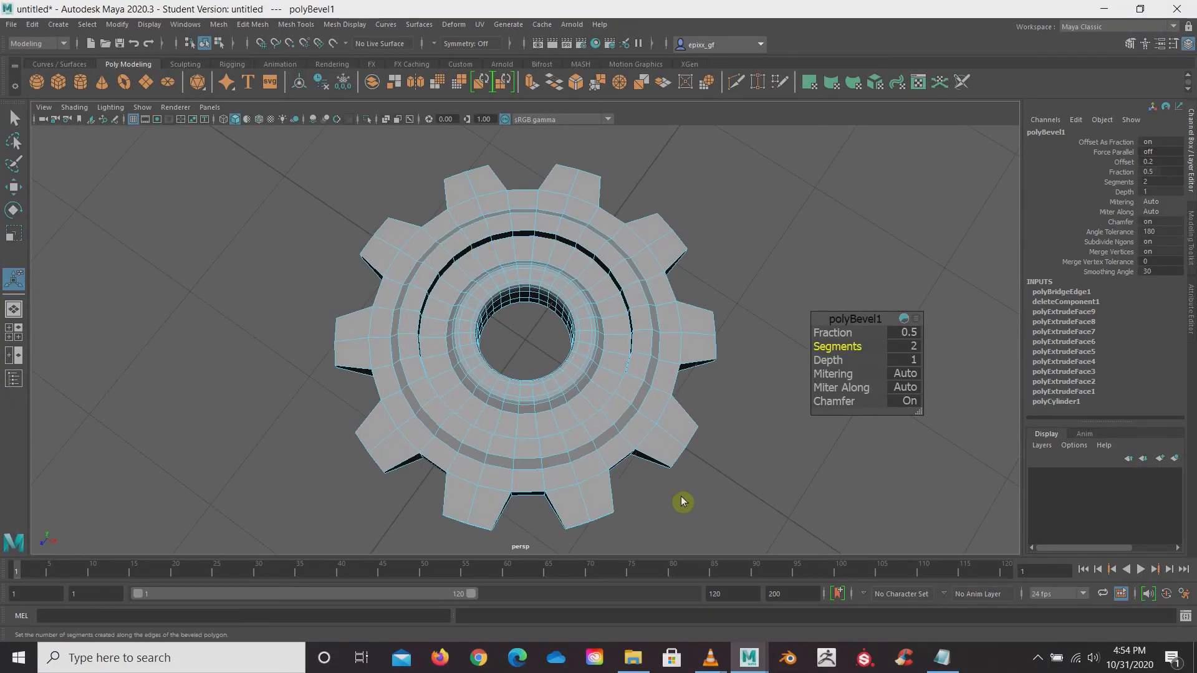
left_click_drag(716, 505, 693, 464, "alt")
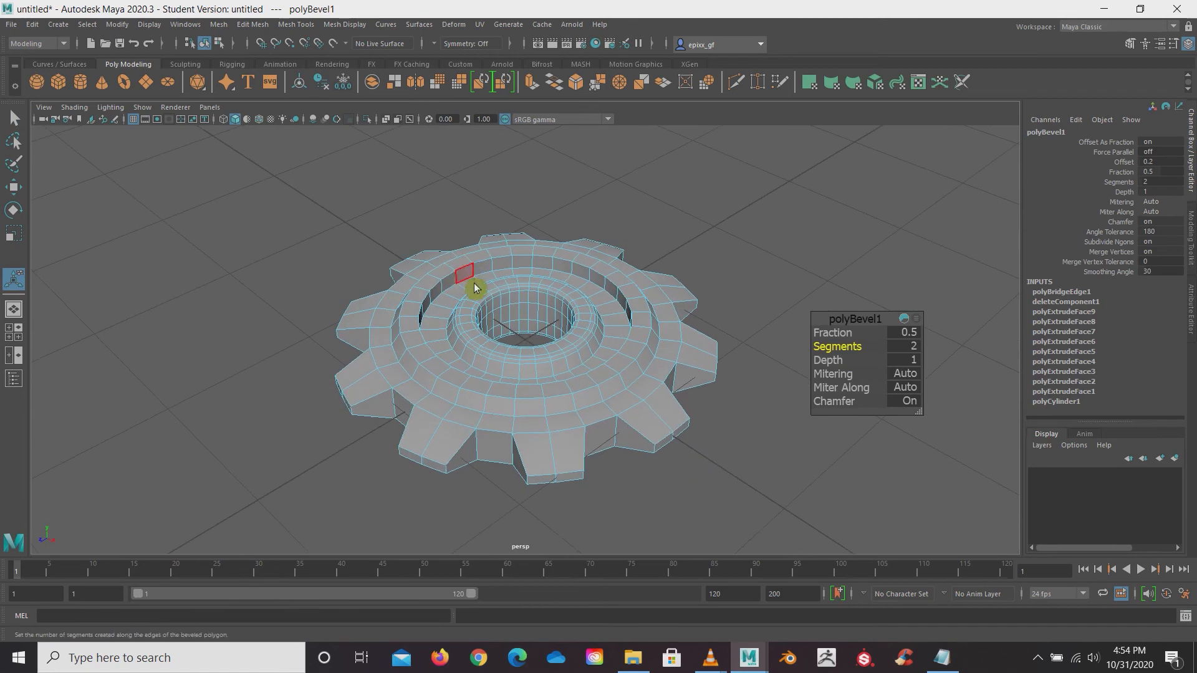
left_click(474, 283)
double_click(495, 274, "shift")
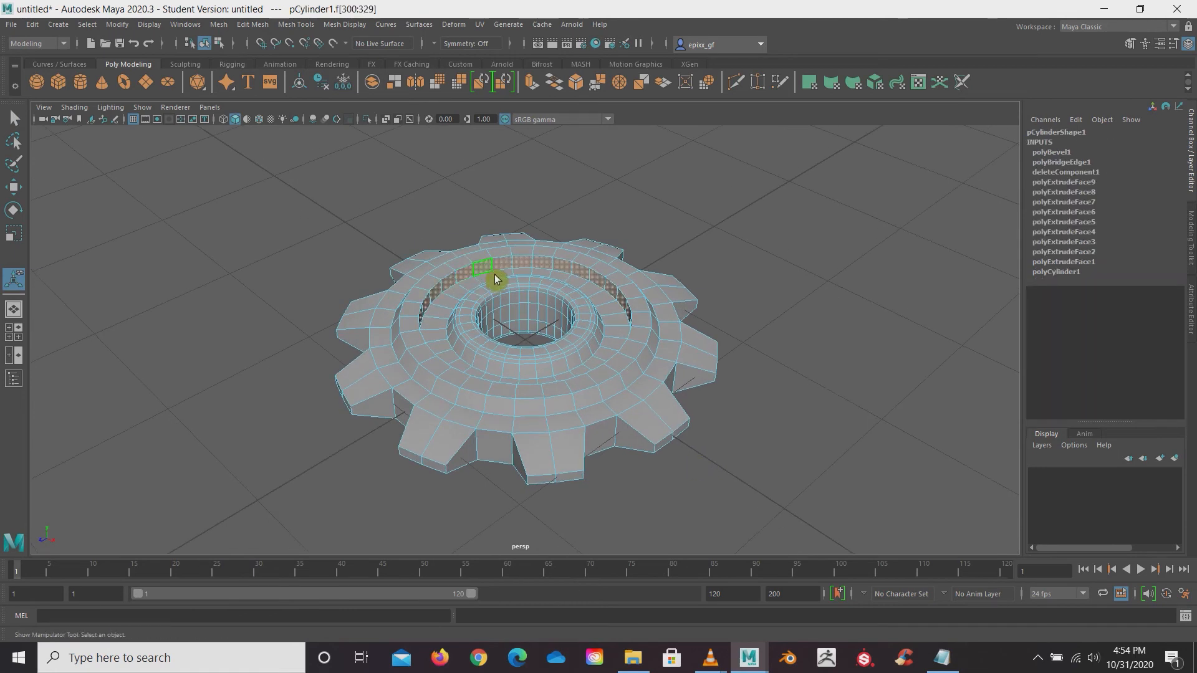
left_click_drag(680, 506, 639, 342, "alt")
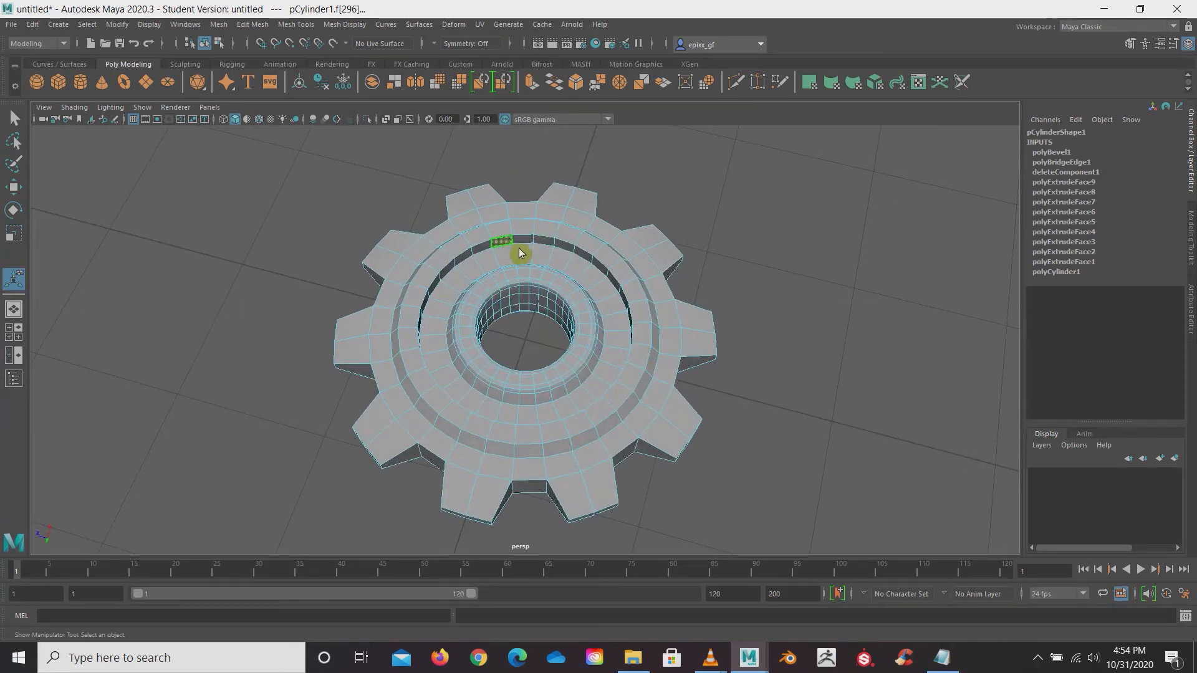
double_click(535, 245, "shift")
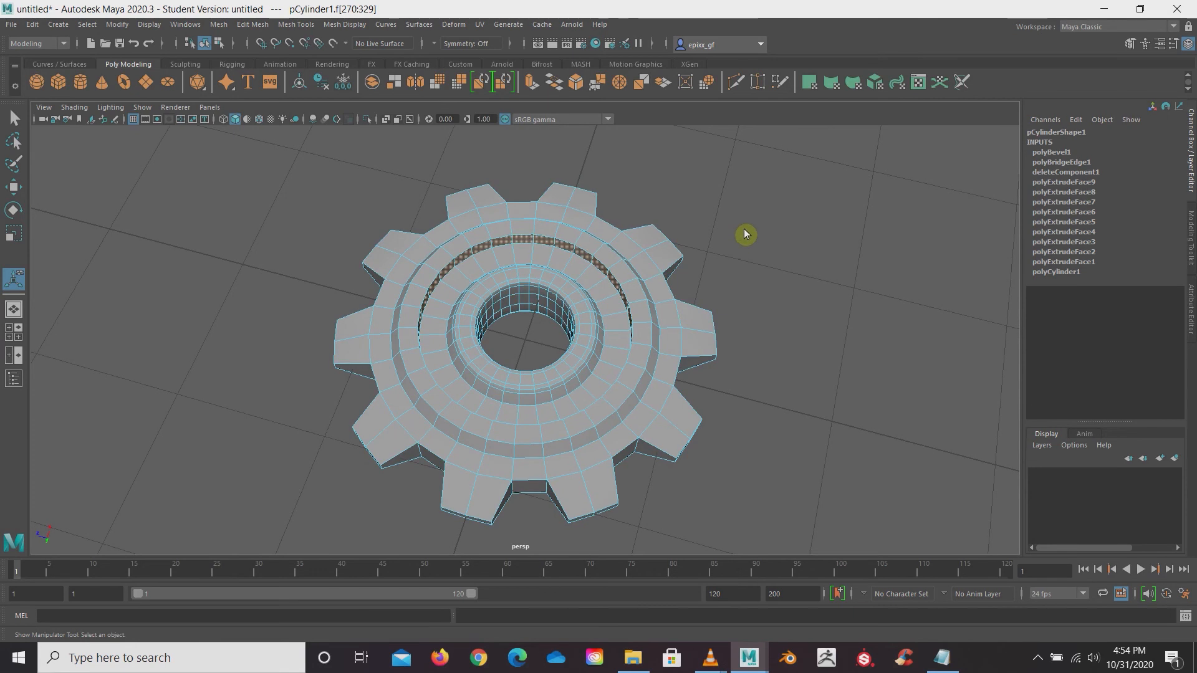
left_click_drag(746, 211, 683, 307, "alt")
right_click_drag(564, 282, 609, 278, "shift")
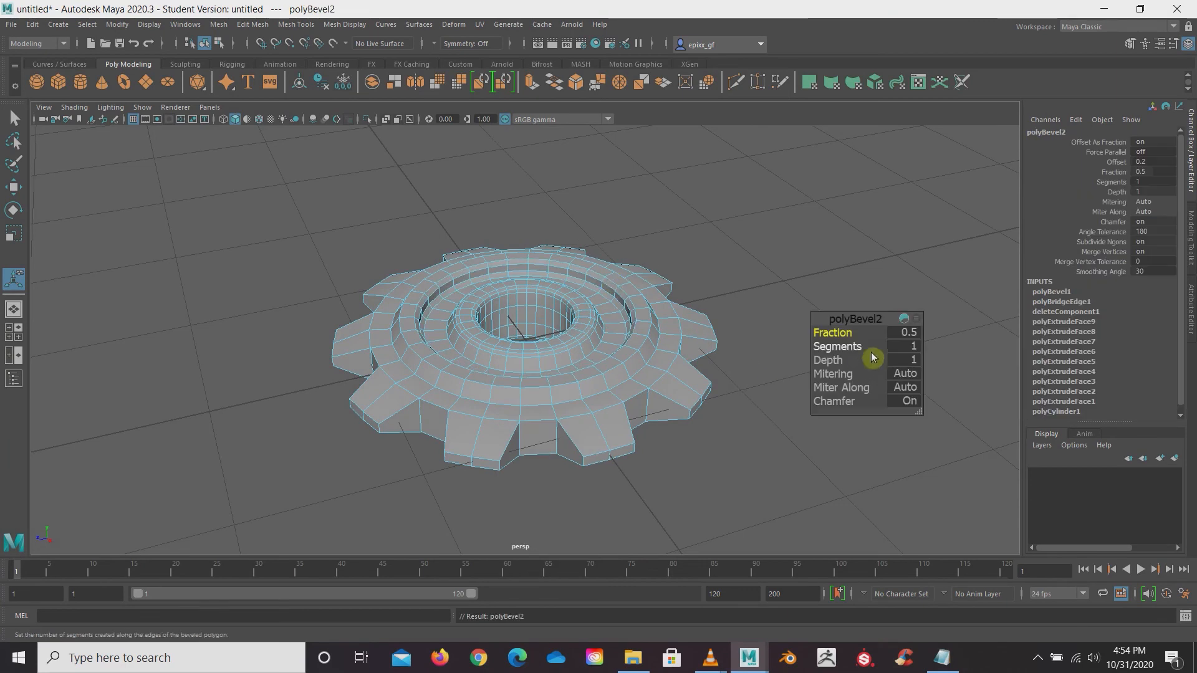
left_click_drag(848, 354, 856, 354)
- Bevel the raised flat face rings just inside the teeth on both sides of the gear
mouse_move(674, 508)
left_mouse_down("alt")
mouse_move(673, 540)
mouse_move(668, 508)
mouse_move(672, 527)
left_mouse_up("alt")
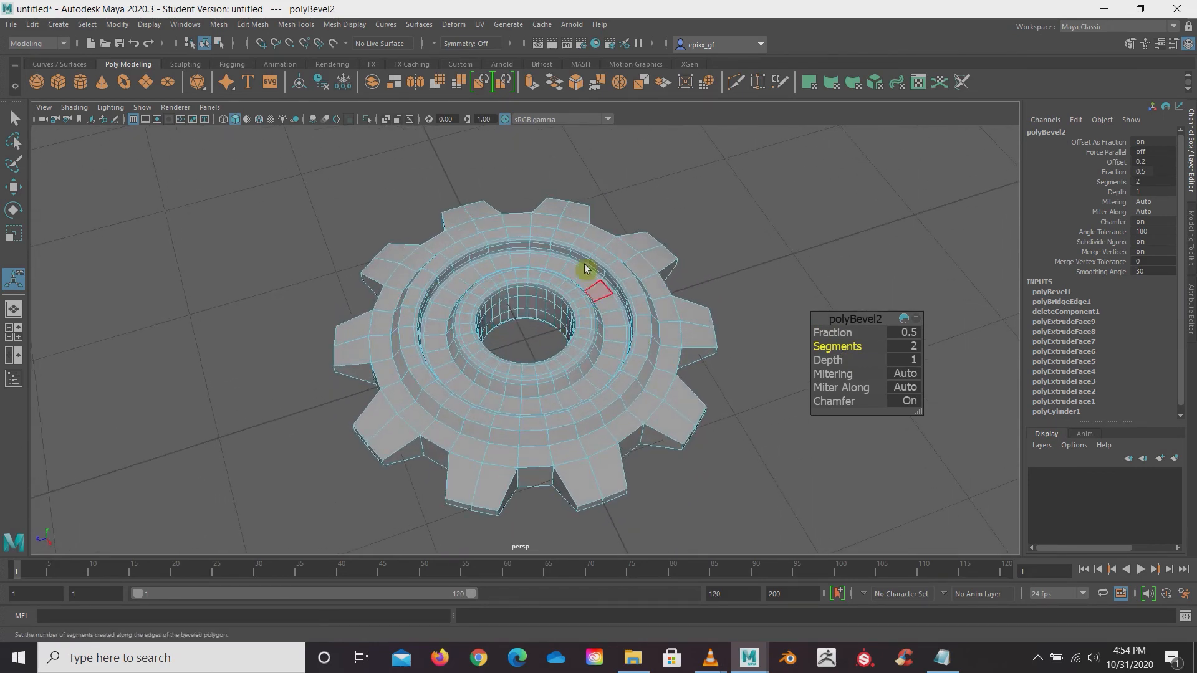
left_click(516, 427)
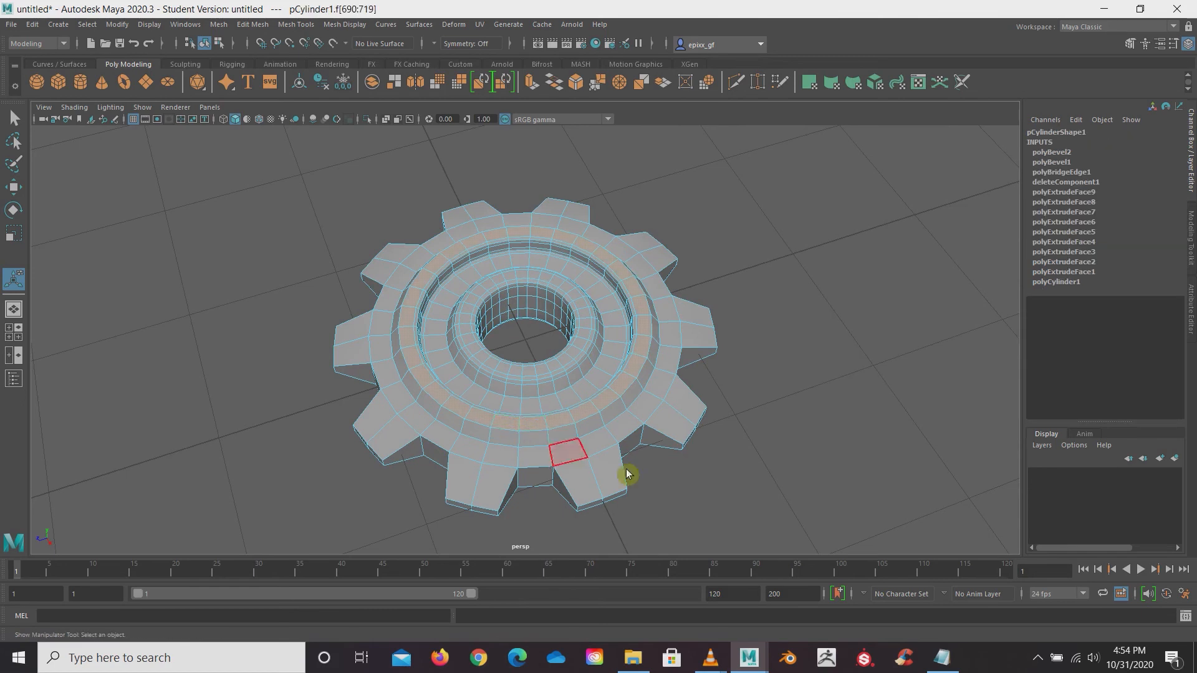
left_click_drag(735, 513, 610, 335, "alt")
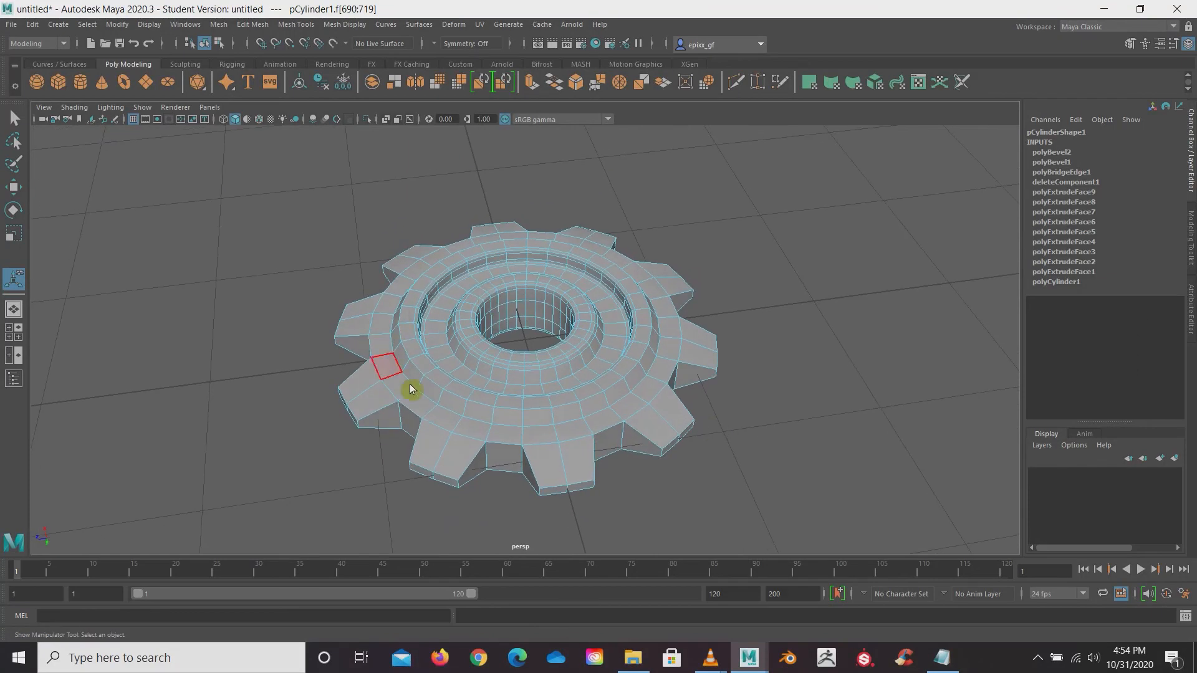
double_click(447, 382, "shift")
left_click_drag(713, 208, 721, 382, "alt")
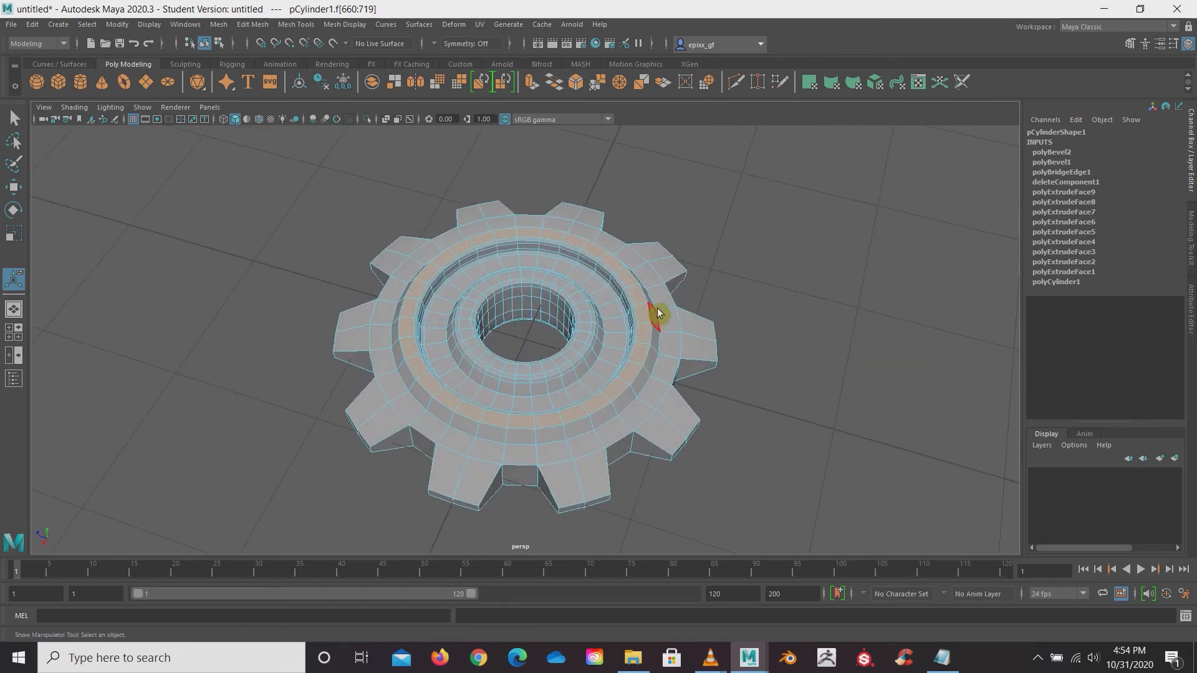
right_click_drag(646, 305, 690, 304, "shift")
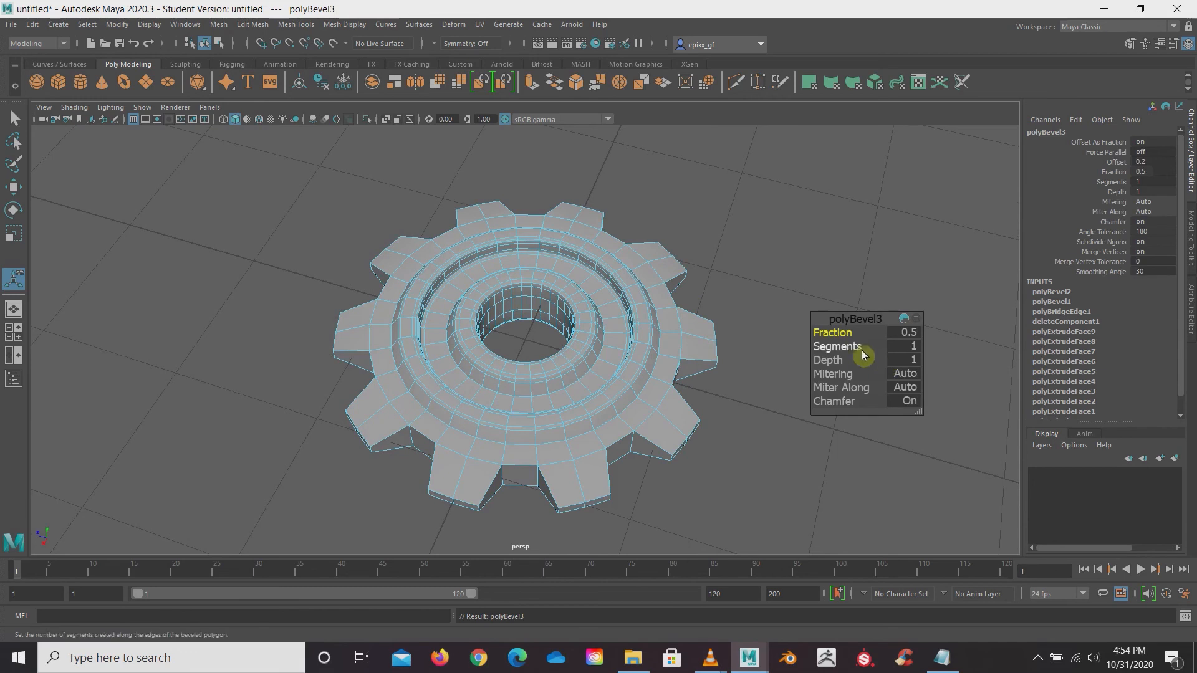
left_click(761, 378)
- Return to object mode and deselect the gear to check its bevelled rings
mouse_move(775, 436)
left_mouse_down("alt")
mouse_move(767, 302)
mouse_move(789, 434)
left_mouse_up("alt")
right_click_drag(643, 316, 689, 307)
key("q")
left_click(796, 369)
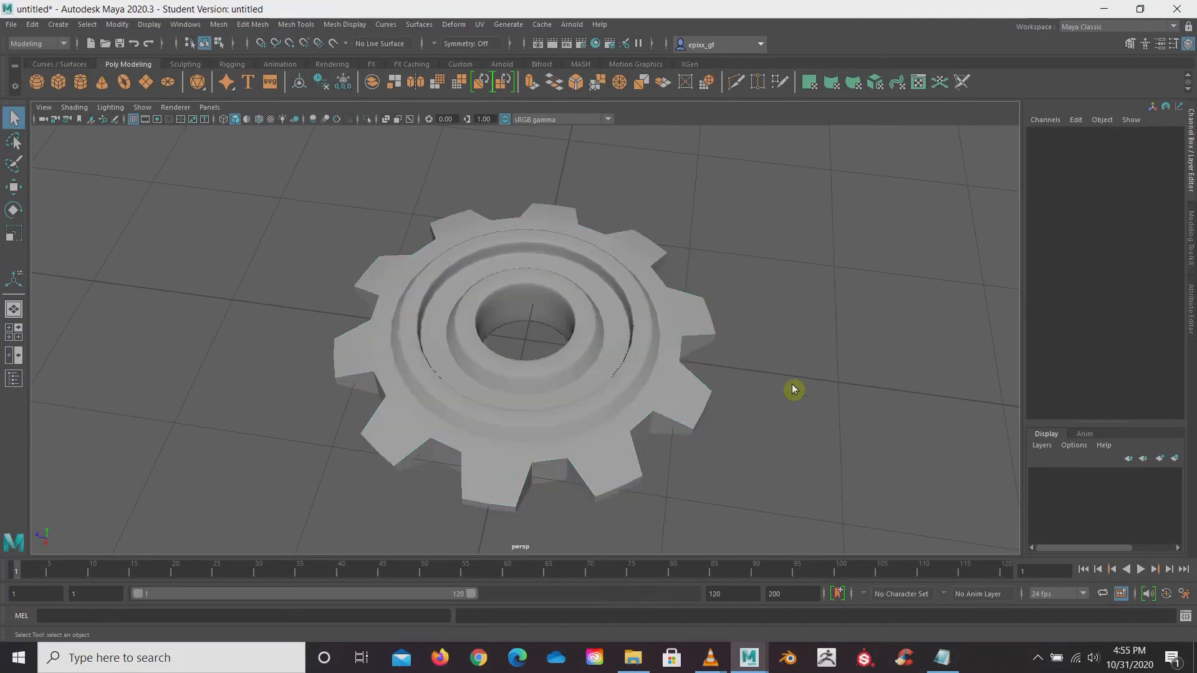
left_click_drag(798, 440, 885, 430, "alt")
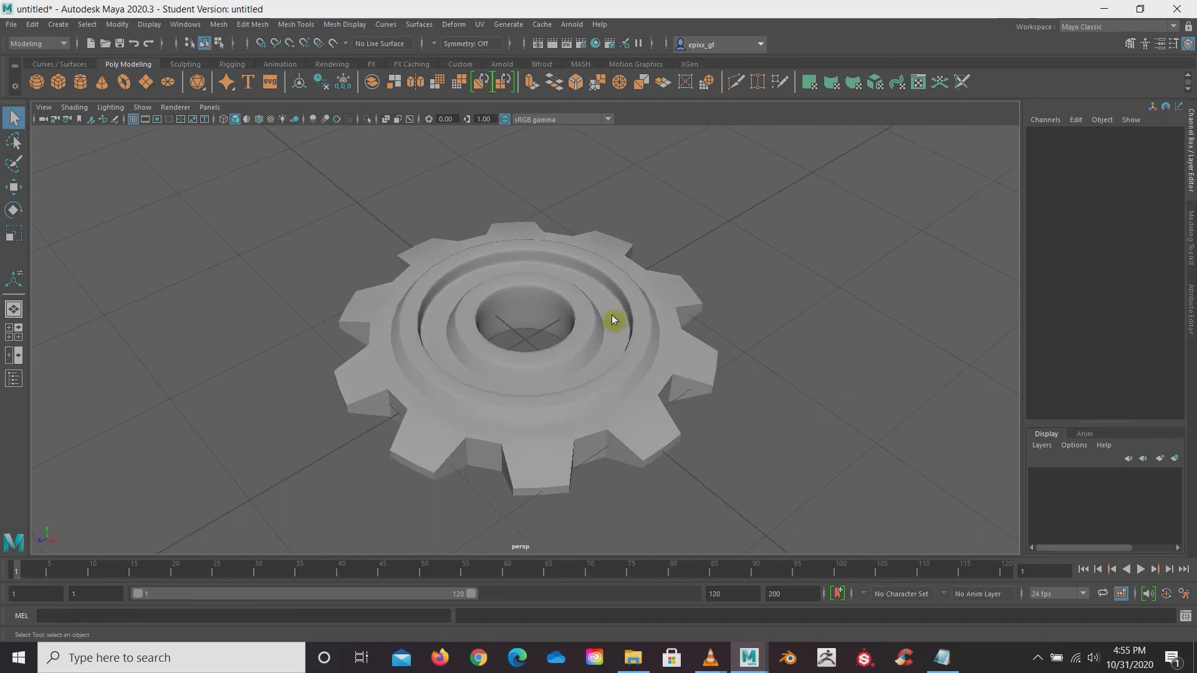
- Assign a new Lambert material to the whole gear
left_click(595, 337)
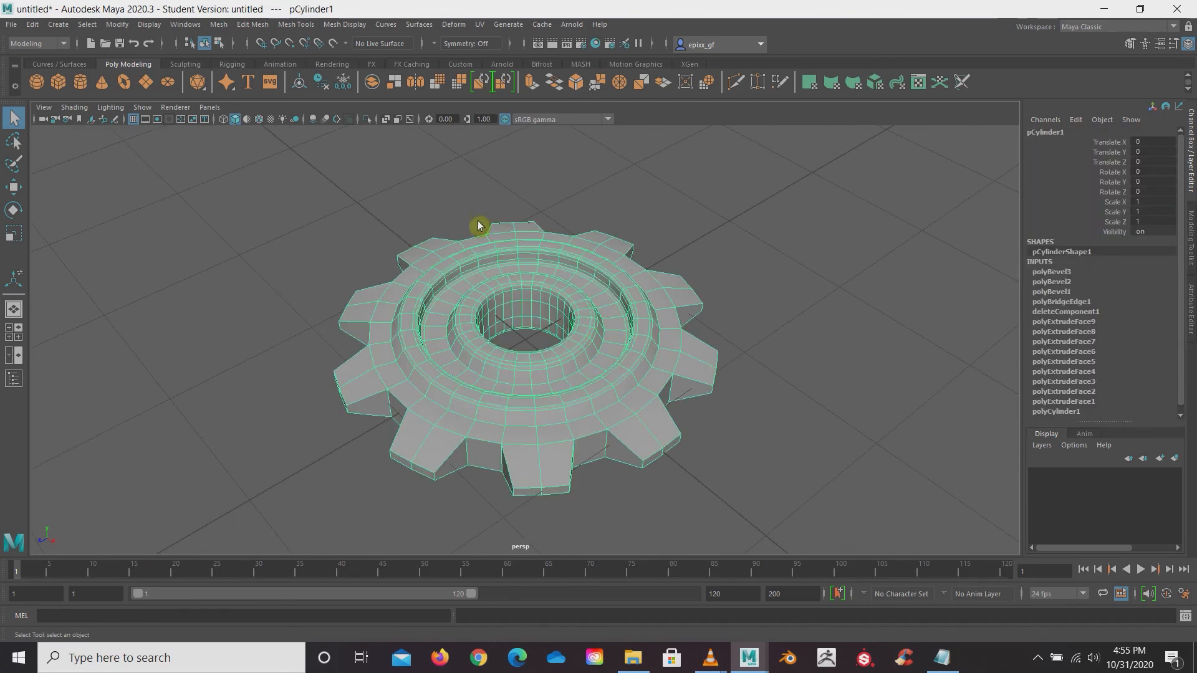
right_click(559, 282)
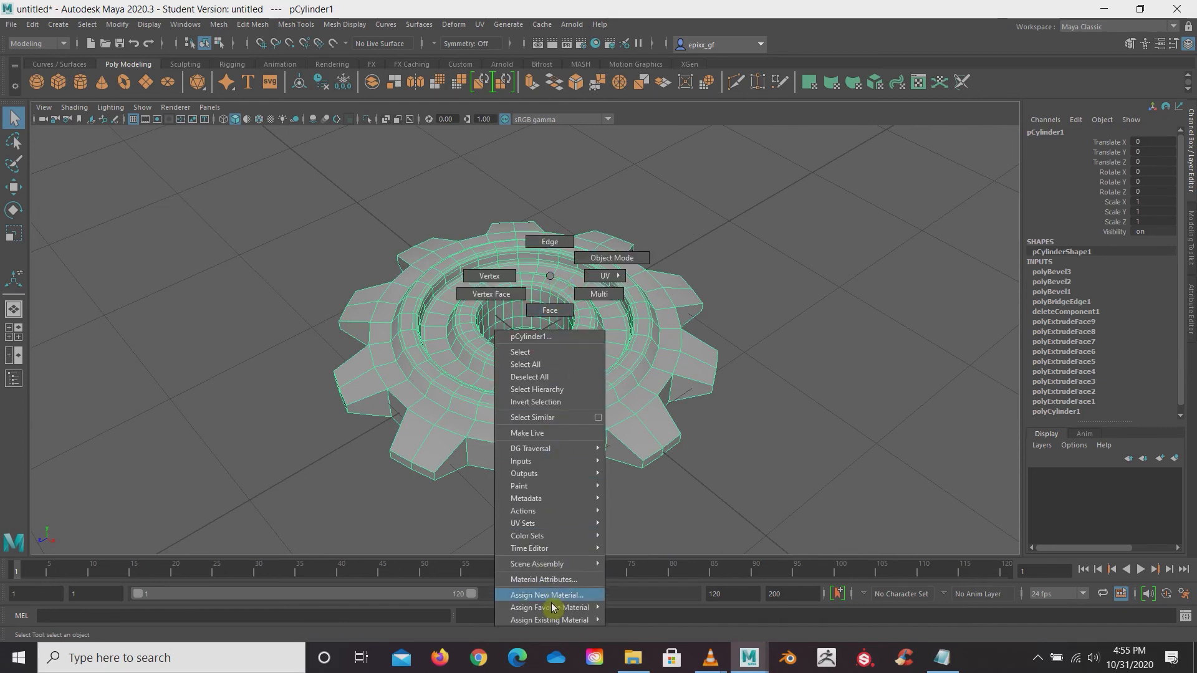
left_click(548, 595)
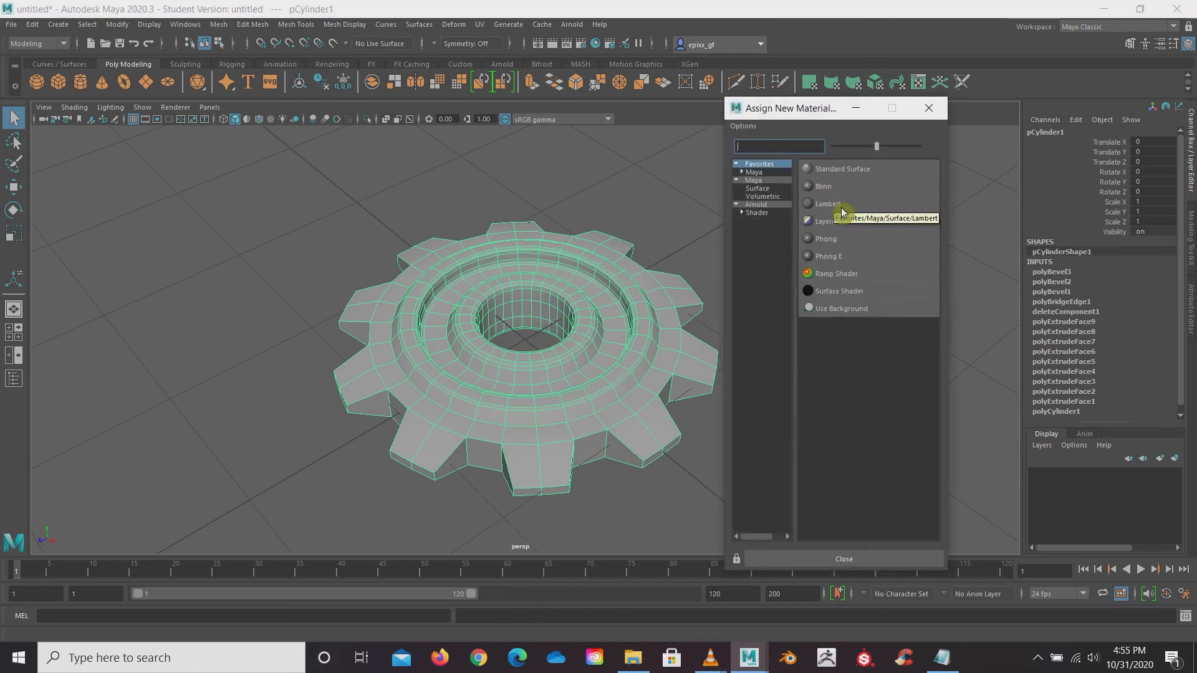
left_click(838, 207)
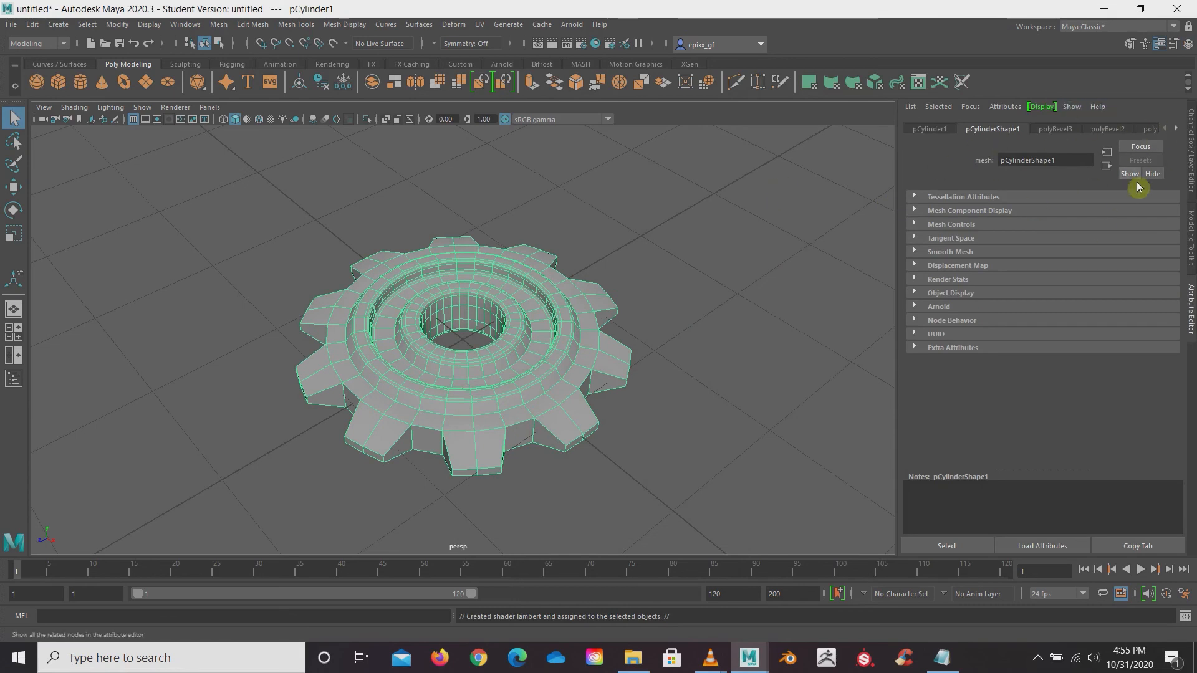
- Set the gear's new Lambert material colour to a dark muted yellow with a hue of about 46
left_click(1178, 129)
left_click(1178, 129)
left_click(1179, 129)
left_click(1179, 129)
left_click(1178, 129)
left_click(1184, 134)
left_click(1184, 134)
left_click(1188, 135)
left_click(1187, 135)
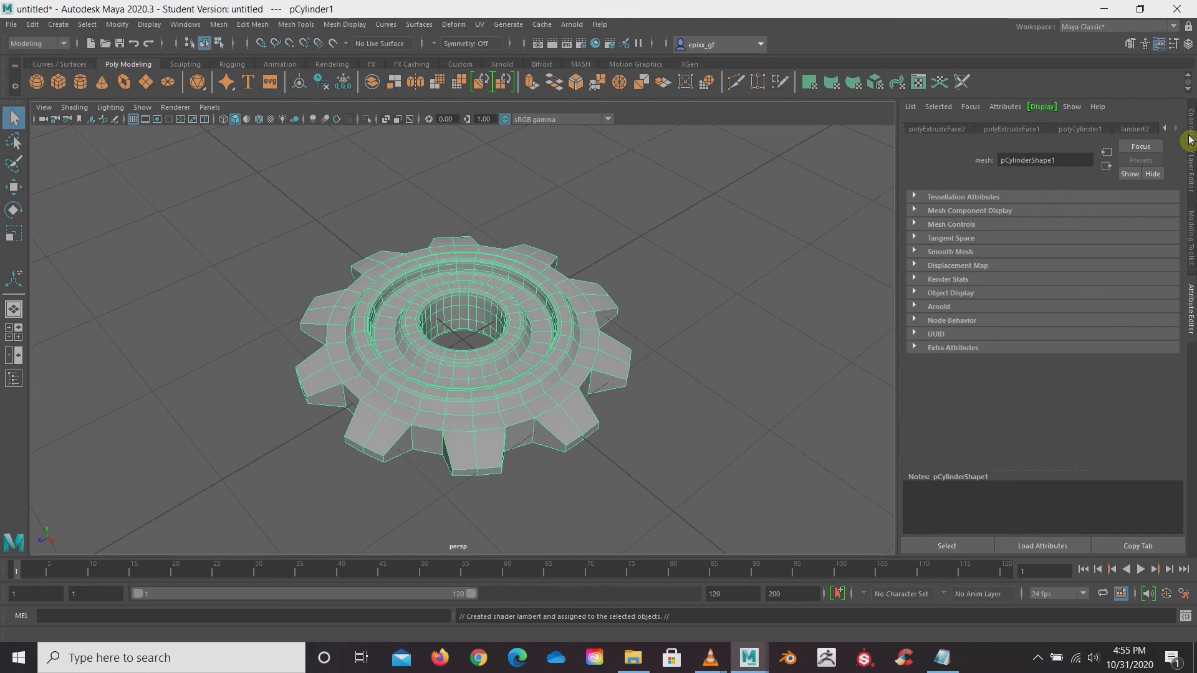
left_click(1146, 136)
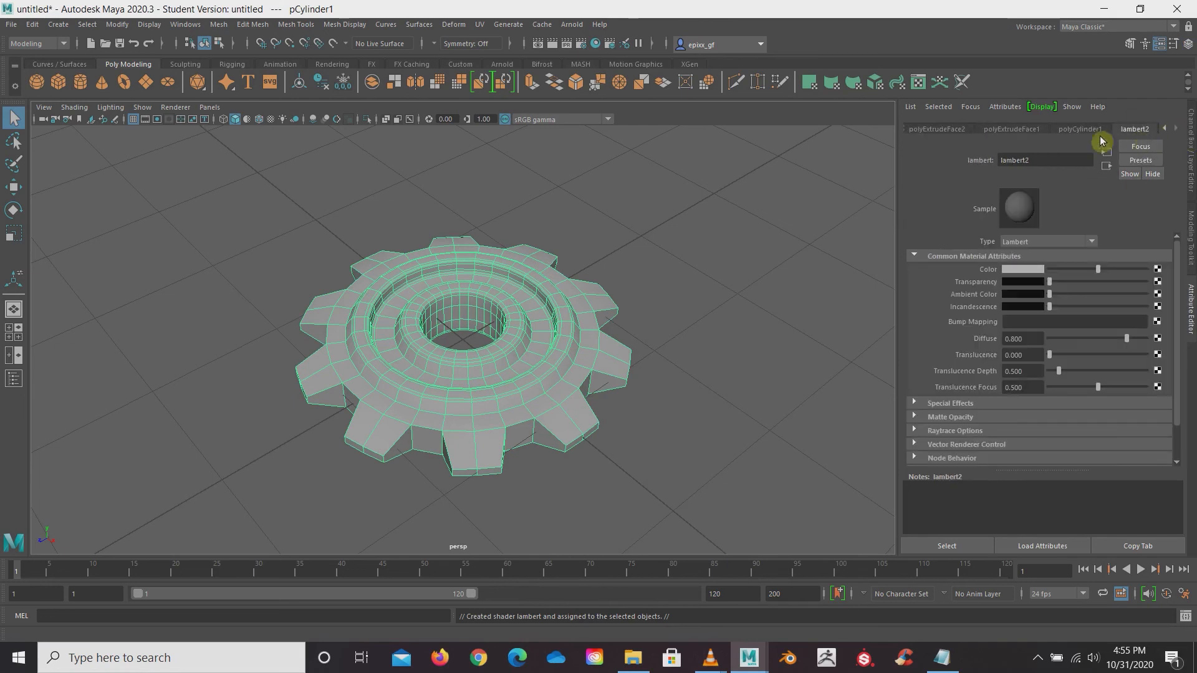
left_click(1022, 270)
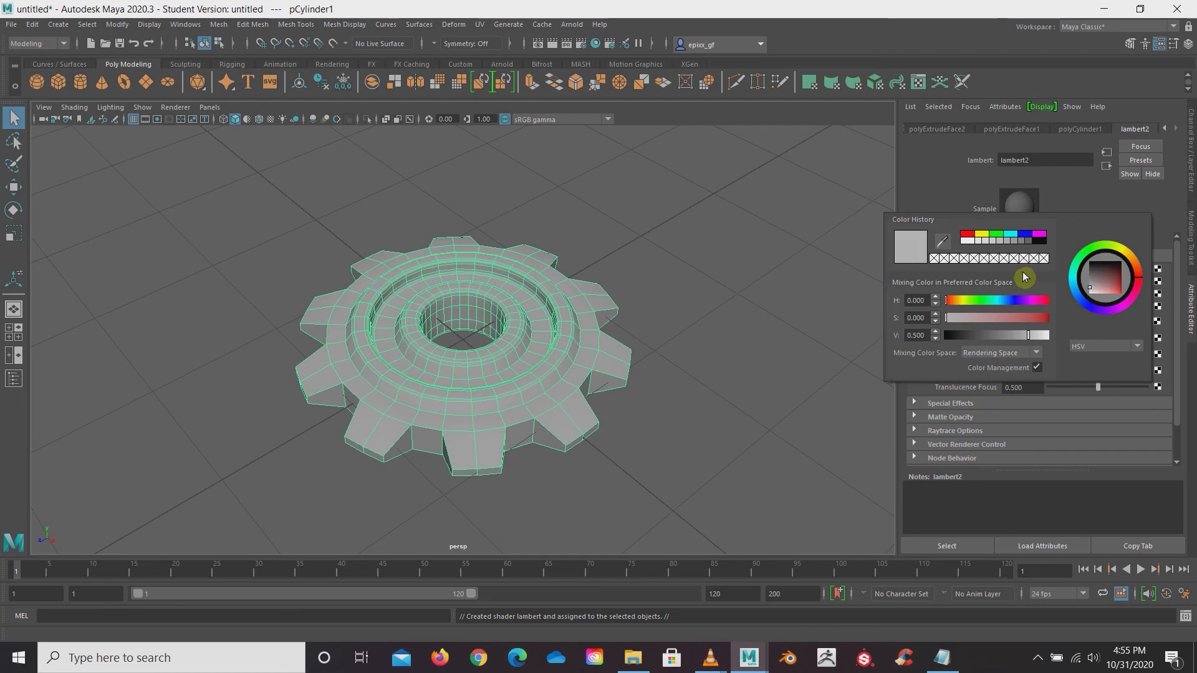
left_click(957, 304)
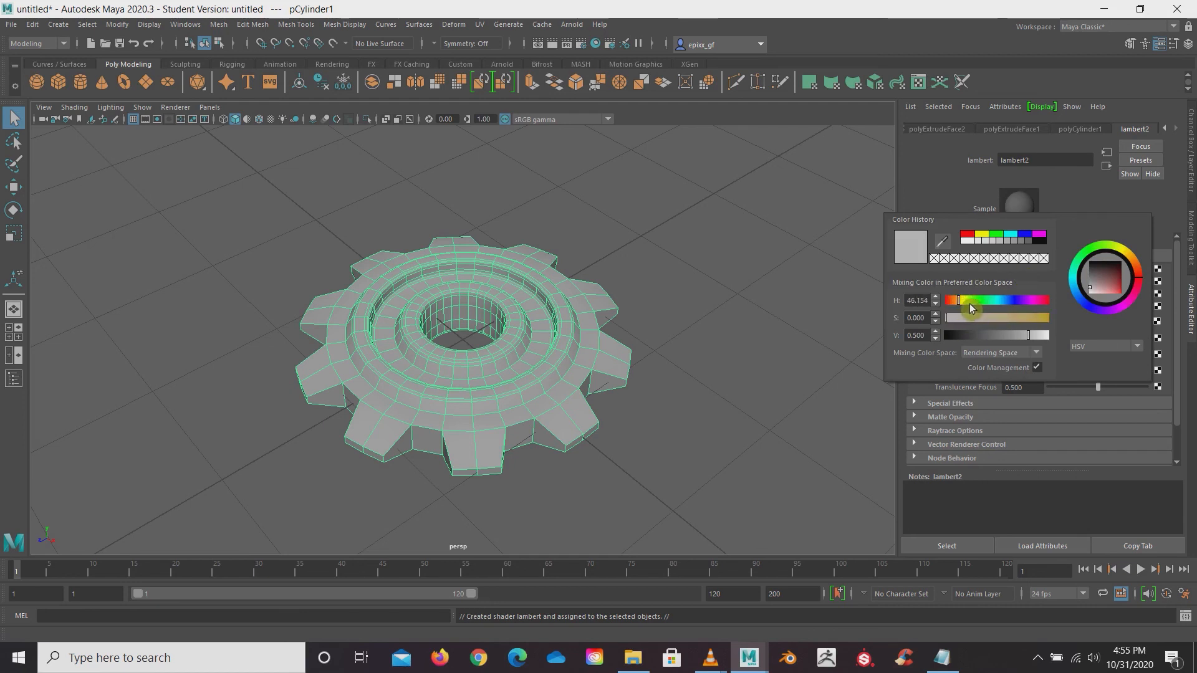
mouse_move(996, 319)
left_mouse_down()
mouse_move(1029, 325)
mouse_move(1016, 341)
left_mouse_up()
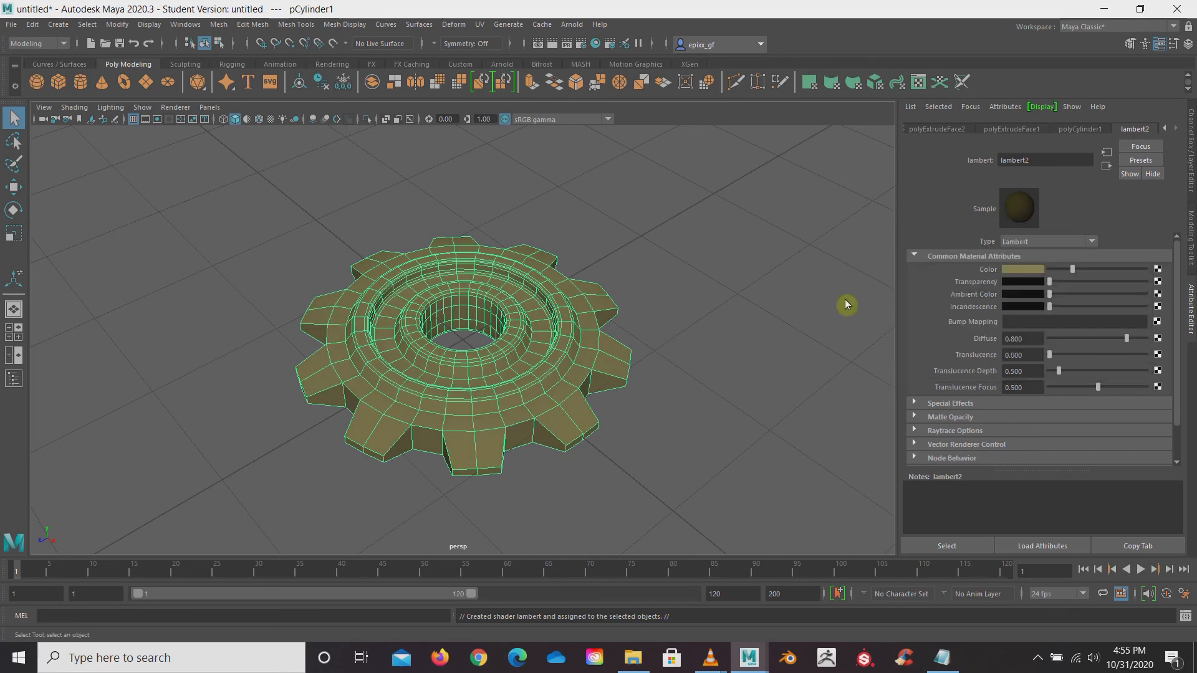
- Rename the Lambert material as "gear colour" and deselect the gear to check its coloured surface
double_click(1039, 160)
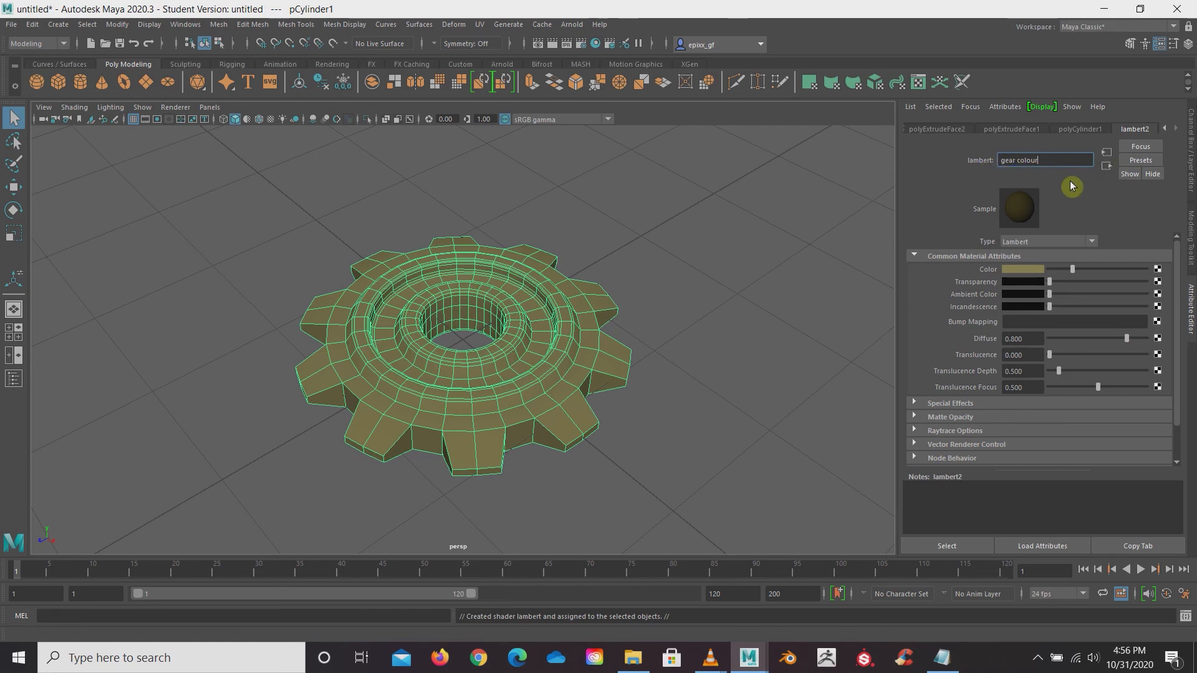
key("Return")
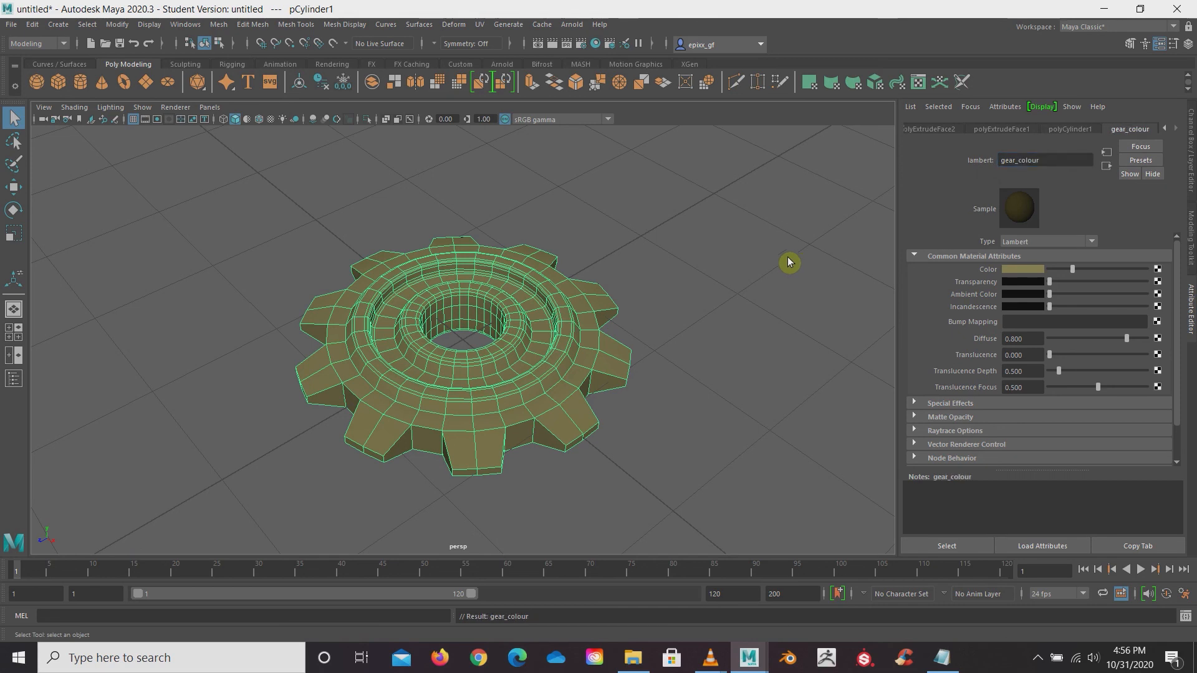
left_click(697, 291)
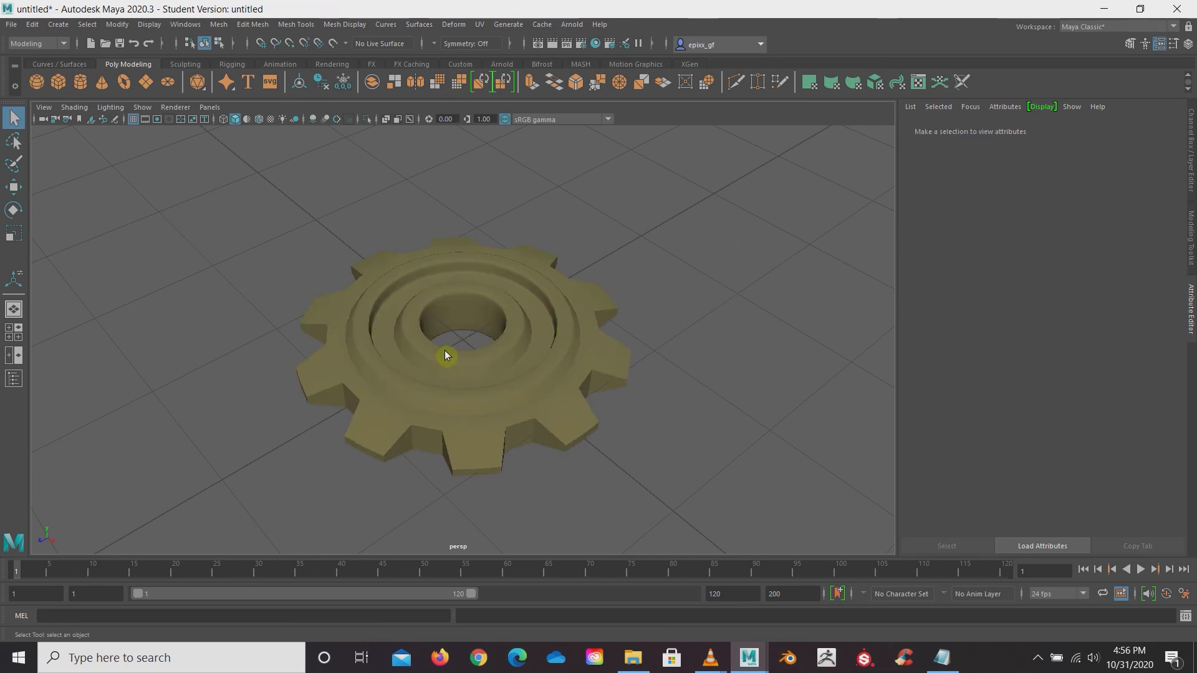
scroll(444, 355, "up", 3)
scroll(445, 355, "down", 3)
mouse_move(522, 389)
left_mouse_down("alt")
mouse_move(516, 280)
mouse_move(446, 331)
mouse_move(516, 399)
mouse_move(533, 391)
left_mouse_up("alt")
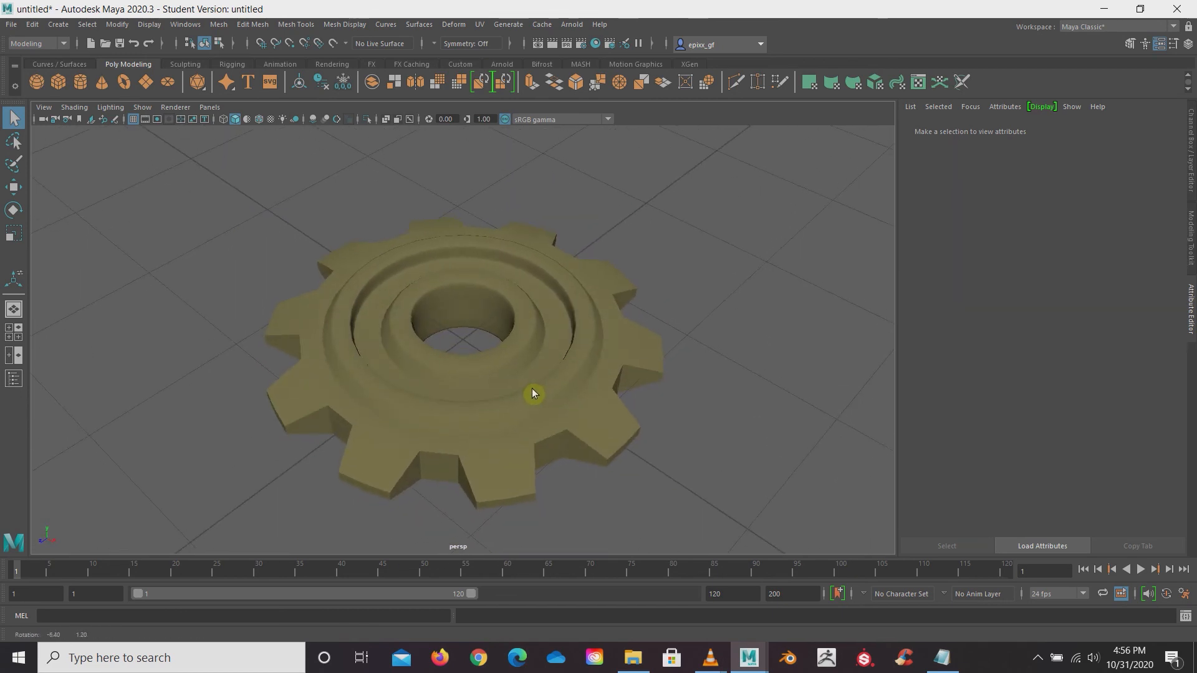